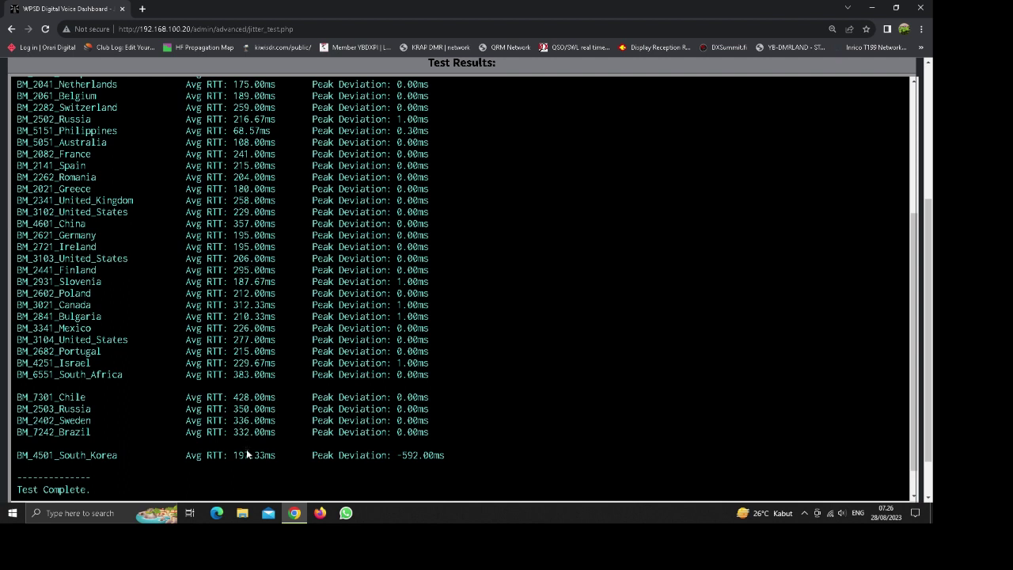
Step: Search Google for "jitter?" in a new browser tab and look through the results
{"action": "left_click", "coordinate": [141, 9]}
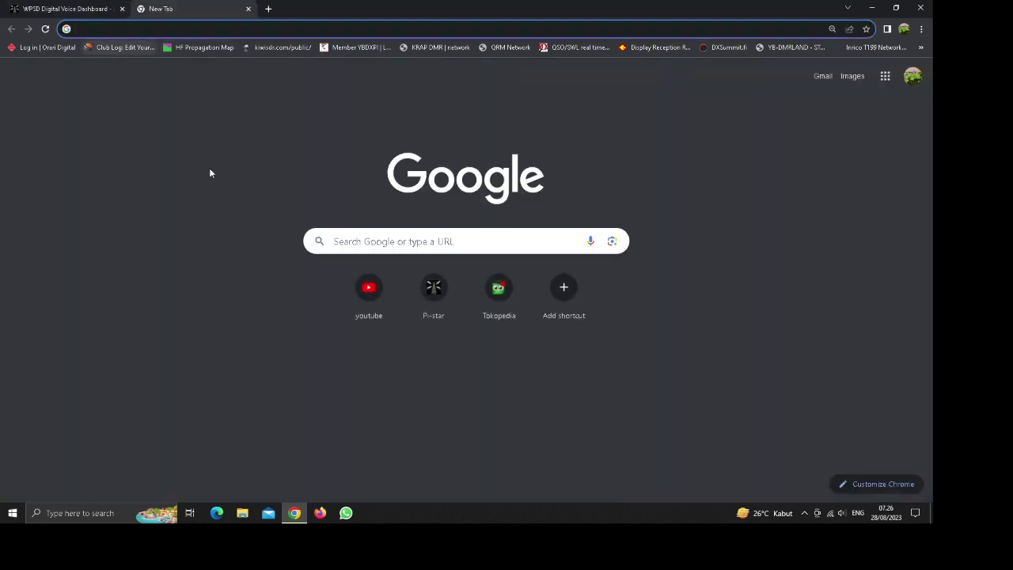
{"action": "left_click", "coordinate": [441, 243]}
{"action": "type", "text": "jitter?"}
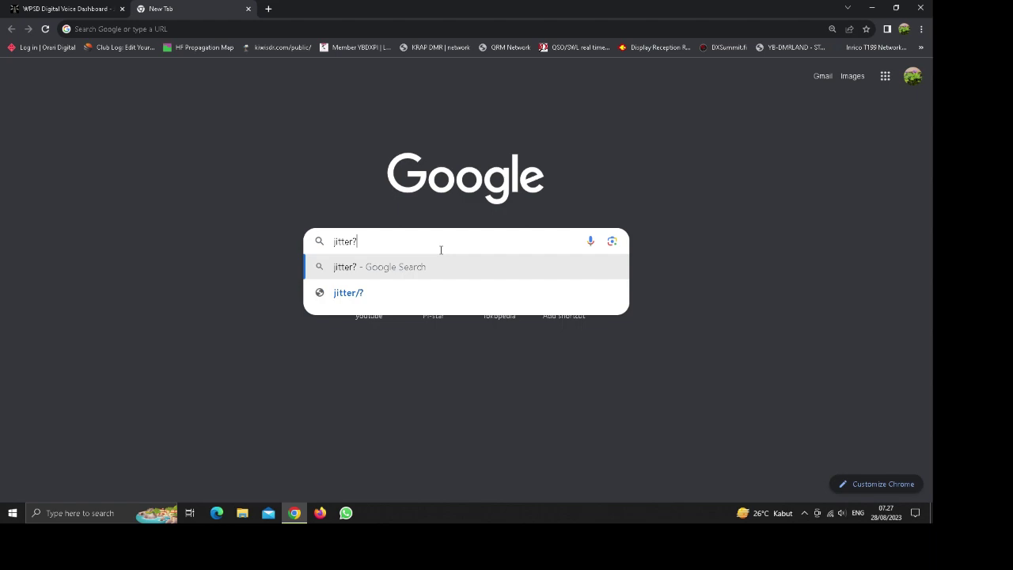
{"action": "key", "text": "Return"}
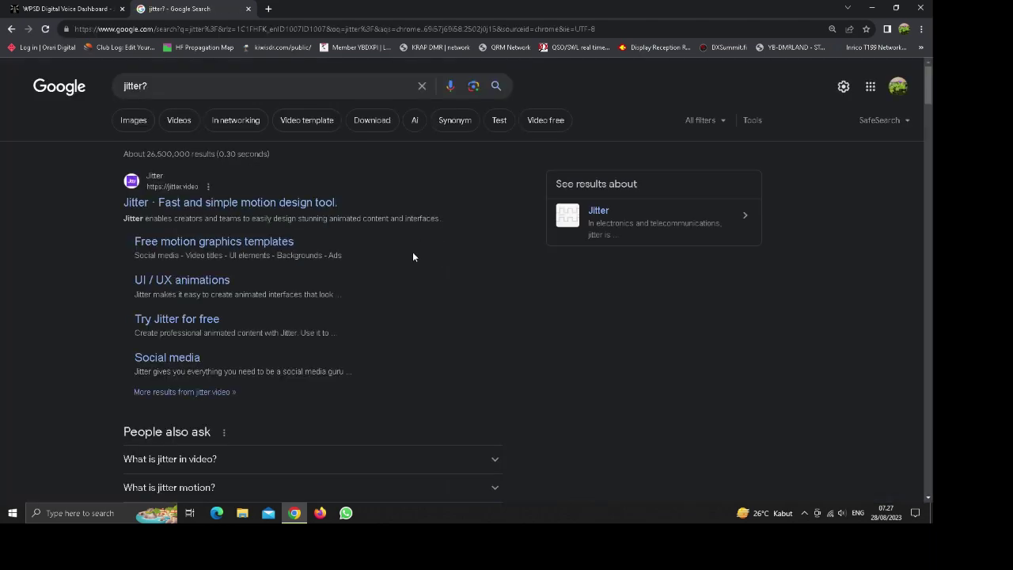
{"action": "scroll", "coordinate": [408, 259], "scroll_direction": "down", "scroll_amount": 5}
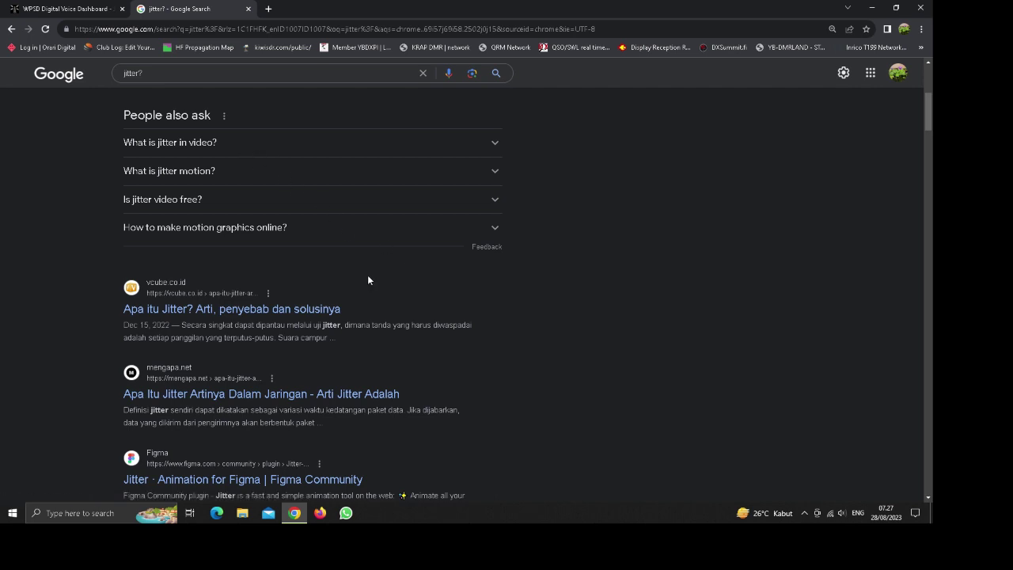
{"action": "scroll", "coordinate": [368, 280], "scroll_direction": "up", "scroll_amount": 5}
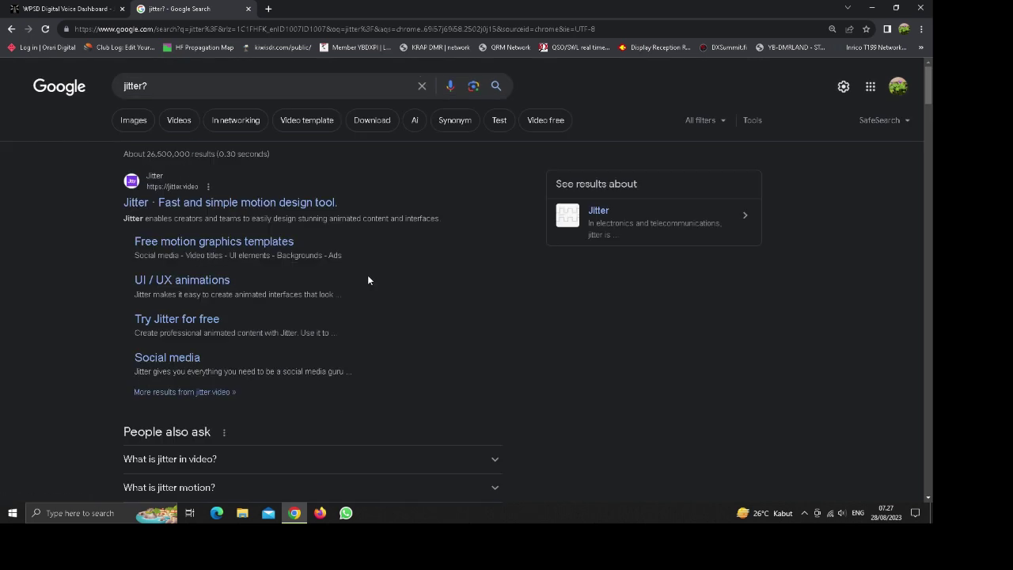
Step: Refine the Google search to "jitter time", read the explanation of acceptable jitter, and close the search tab
{"action": "left_click", "coordinate": [218, 88]}
{"action": "key", "text": "BackSpace"}
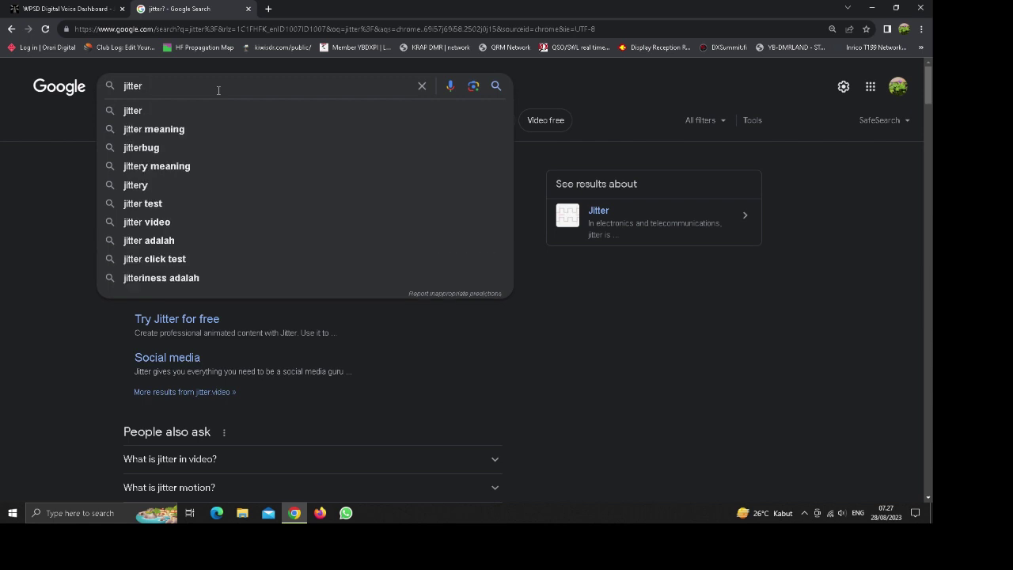
{"action": "type", "text": "time"}
{"action": "key", "text": "Return"}
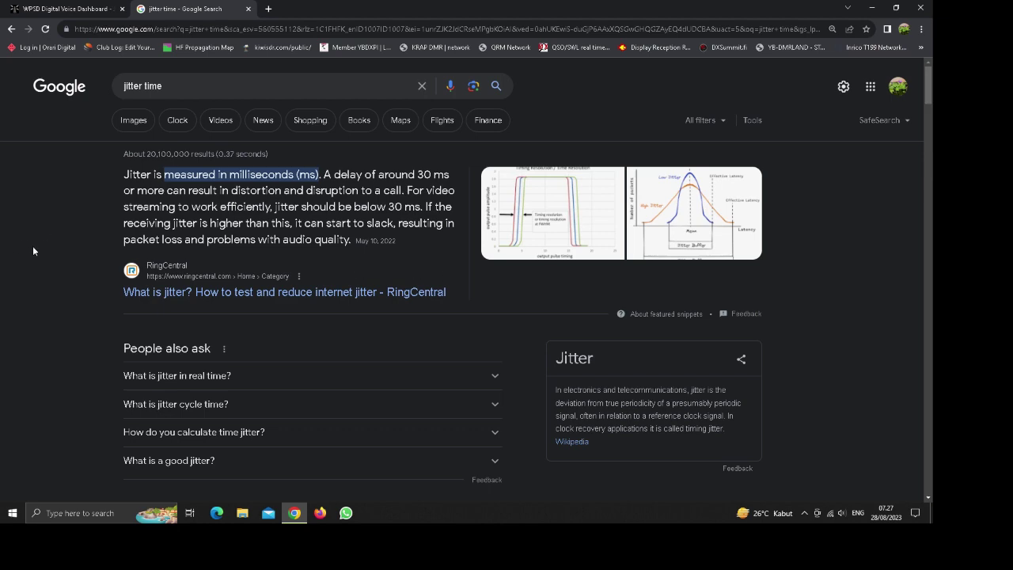
{"action": "scroll", "coordinate": [55, 241], "scroll_direction": "down", "scroll_amount": 2}
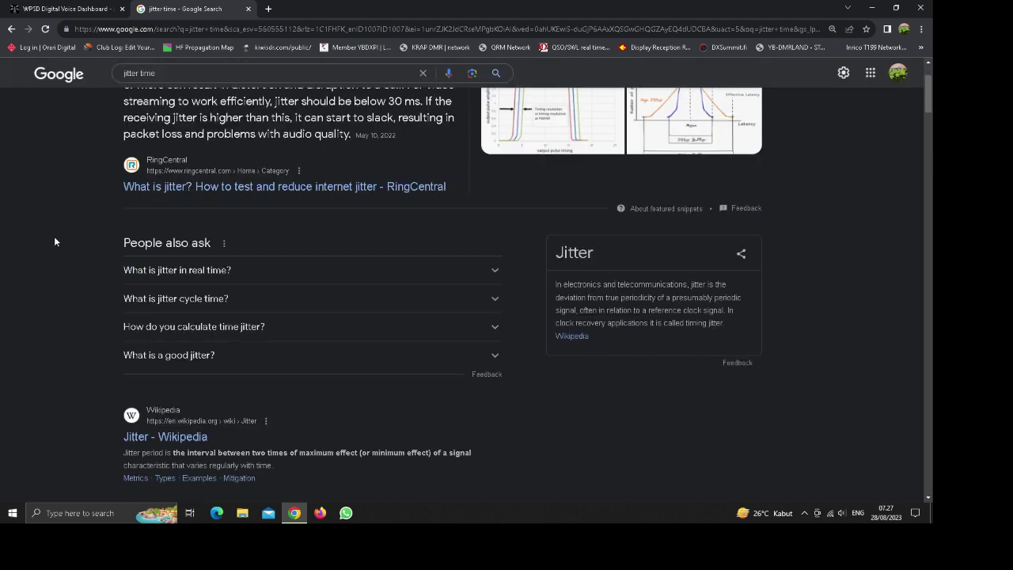
{"action": "scroll", "coordinate": [55, 242], "scroll_direction": "up", "scroll_amount": 2}
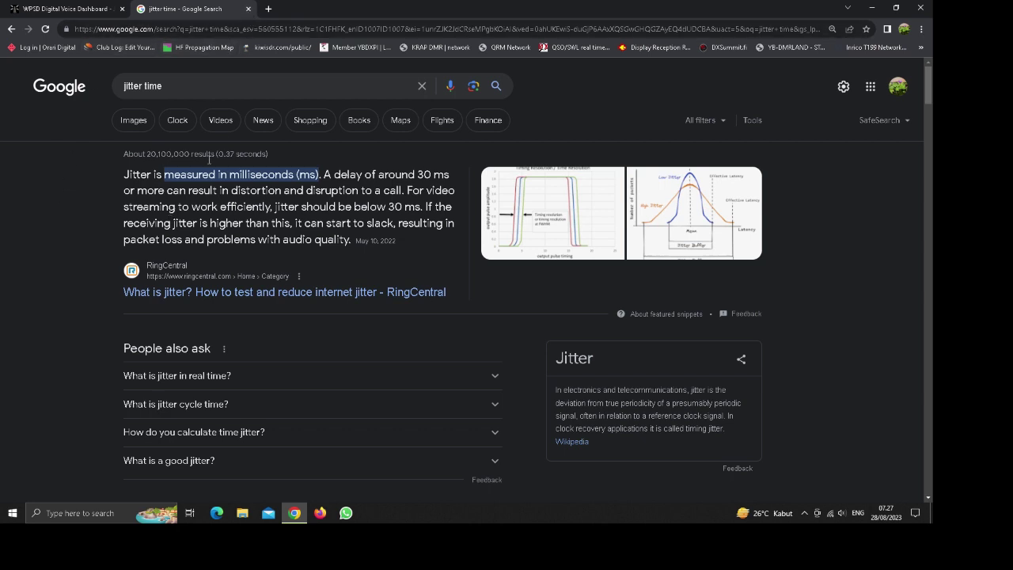
{"action": "left_click", "coordinate": [248, 8]}
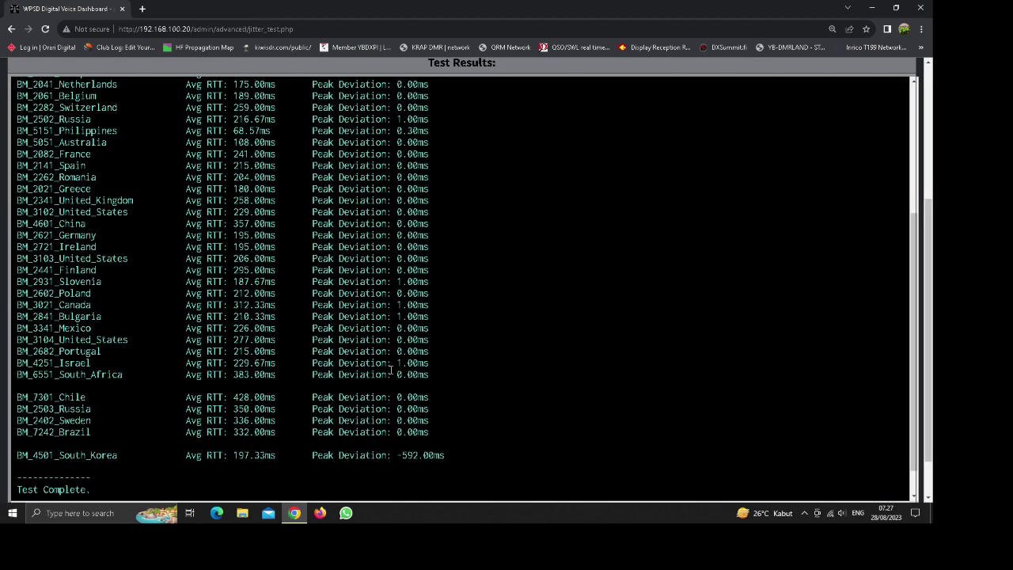
Step: Review the BrandMeister jitter test results, then open the MMDVMHost Calibration tool and look over its controls
{"action": "scroll", "coordinate": [284, 424], "scroll_direction": "up", "scroll_amount": 1}
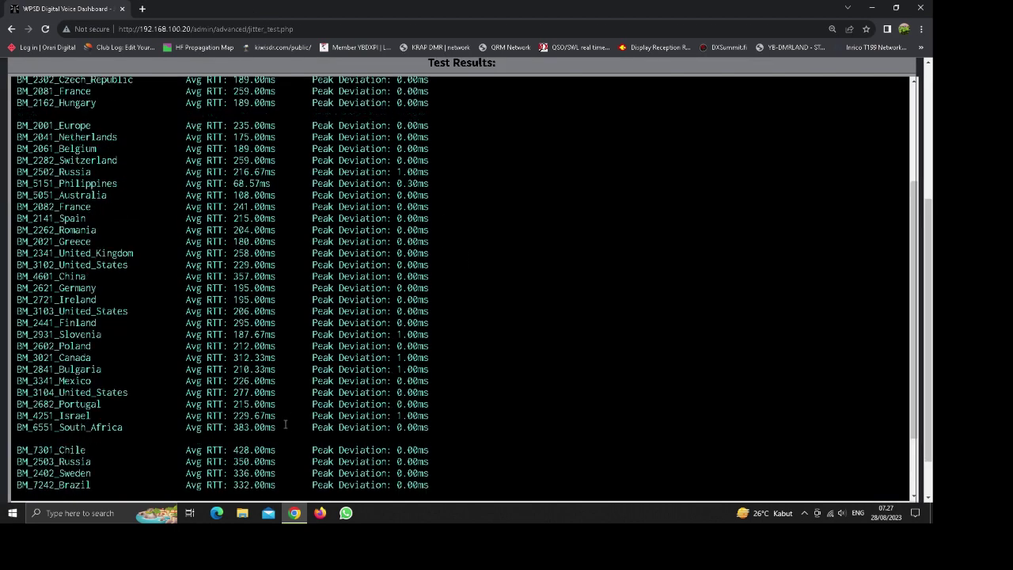
{"action": "scroll", "coordinate": [285, 425], "scroll_direction": "up", "scroll_amount": 3}
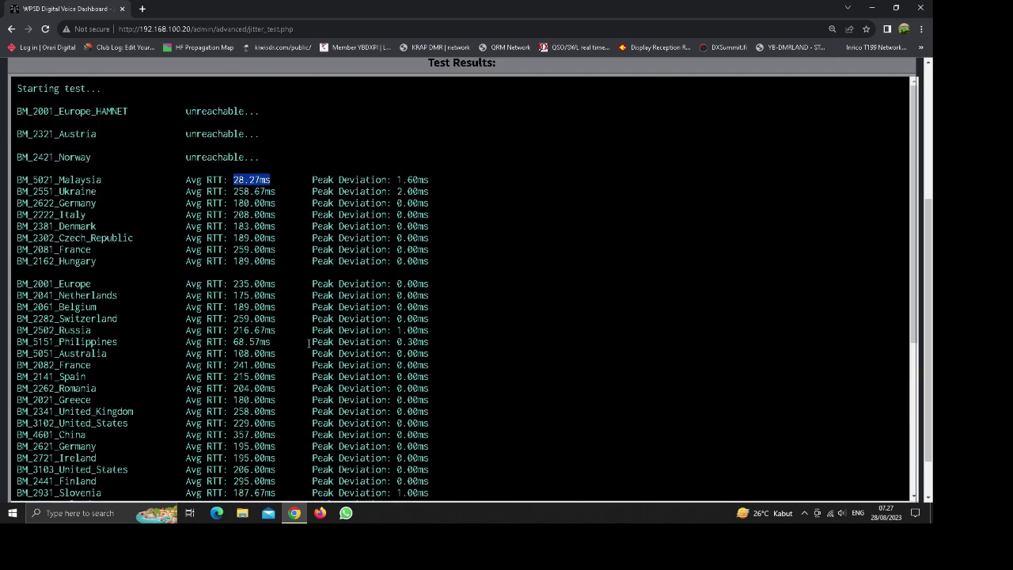
{"action": "scroll", "coordinate": [521, 342], "scroll_direction": "up", "scroll_amount": 3}
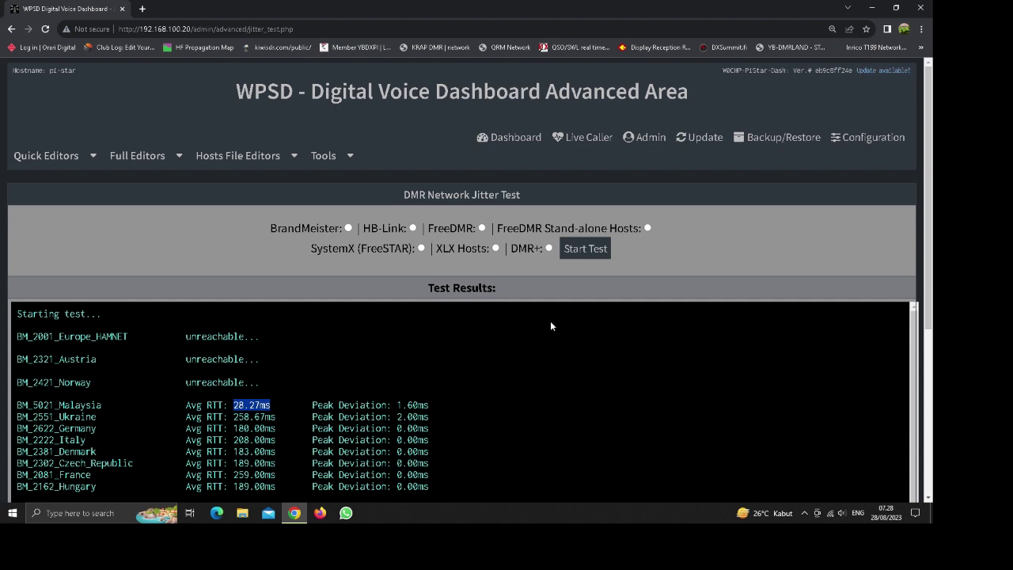
{"action": "mouse_move", "coordinate": [324, 155]}
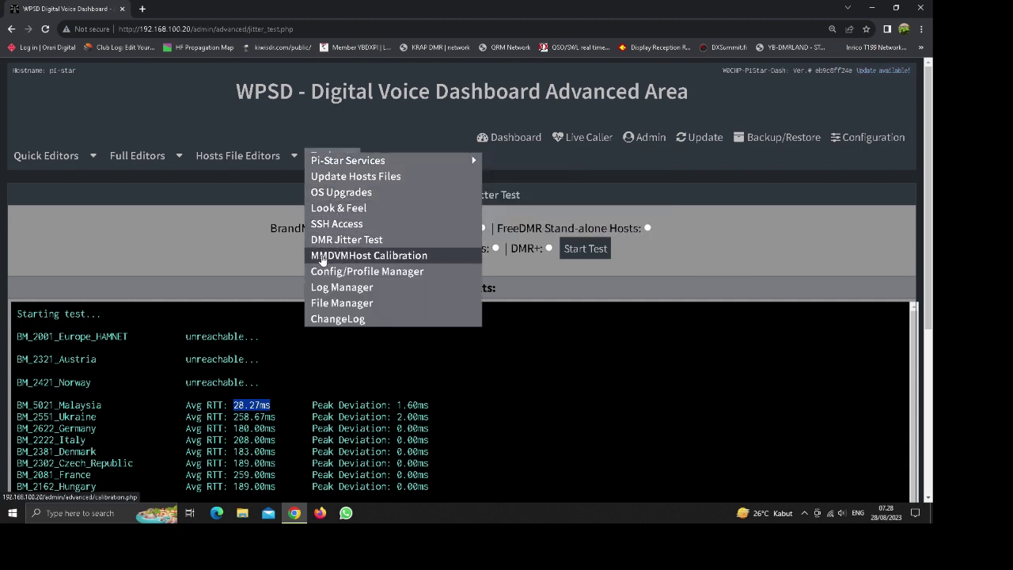
{"action": "left_click", "coordinate": [400, 263]}
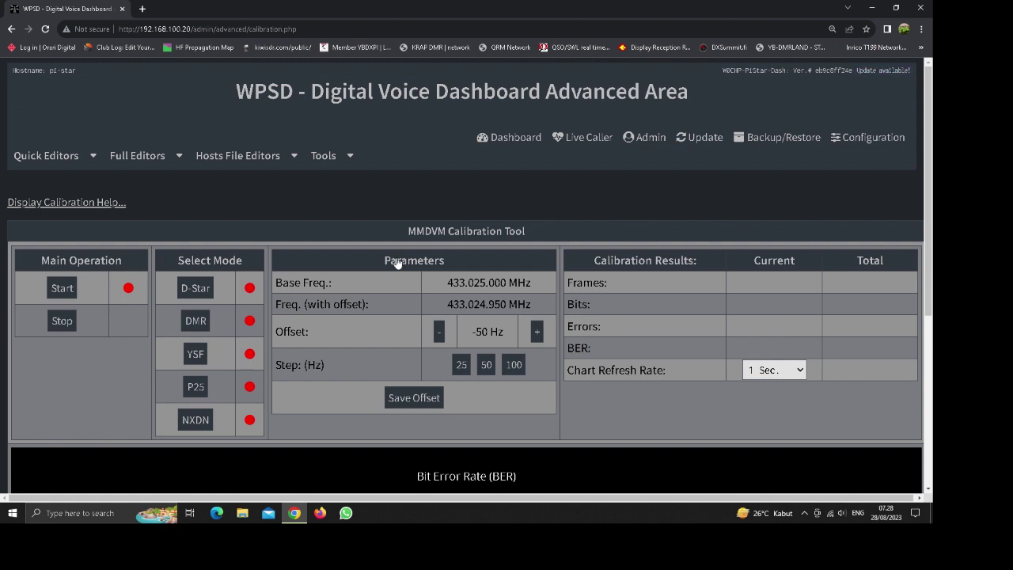
{"action": "scroll", "coordinate": [578, 467], "scroll_direction": "down", "scroll_amount": 1}
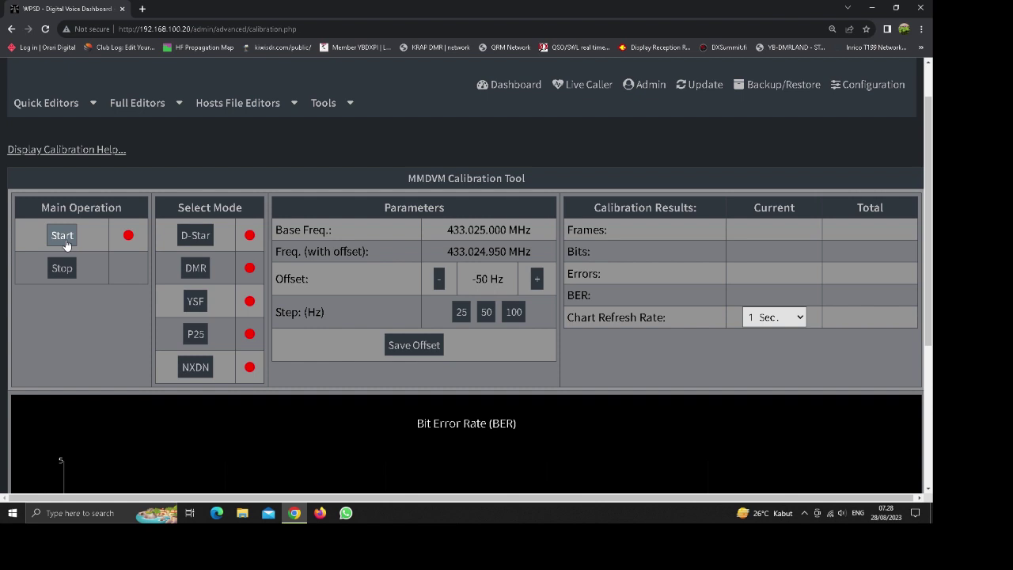
{"action": "scroll", "coordinate": [67, 244], "scroll_direction": "up", "scroll_amount": 2}
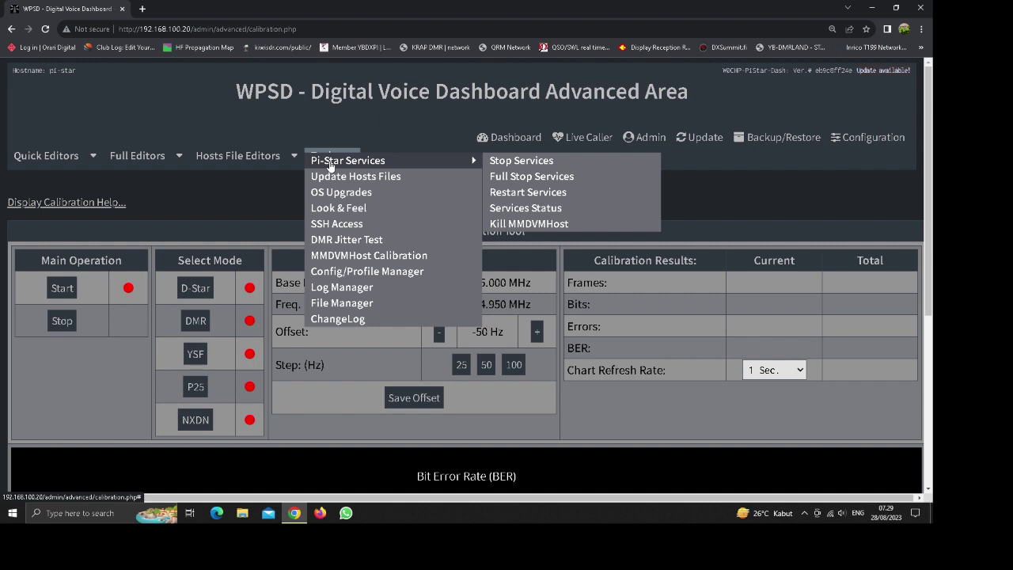
Step: Open the Admin page and look over its service, network and DMR status sections
{"action": "left_click", "coordinate": [648, 138]}
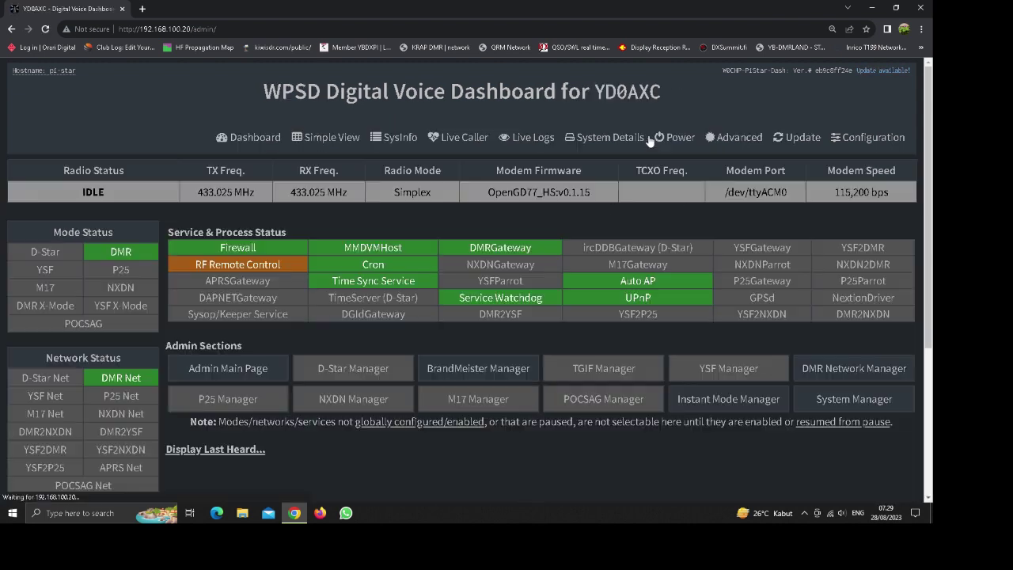
{"action": "scroll", "coordinate": [443, 387], "scroll_direction": "down", "scroll_amount": 3}
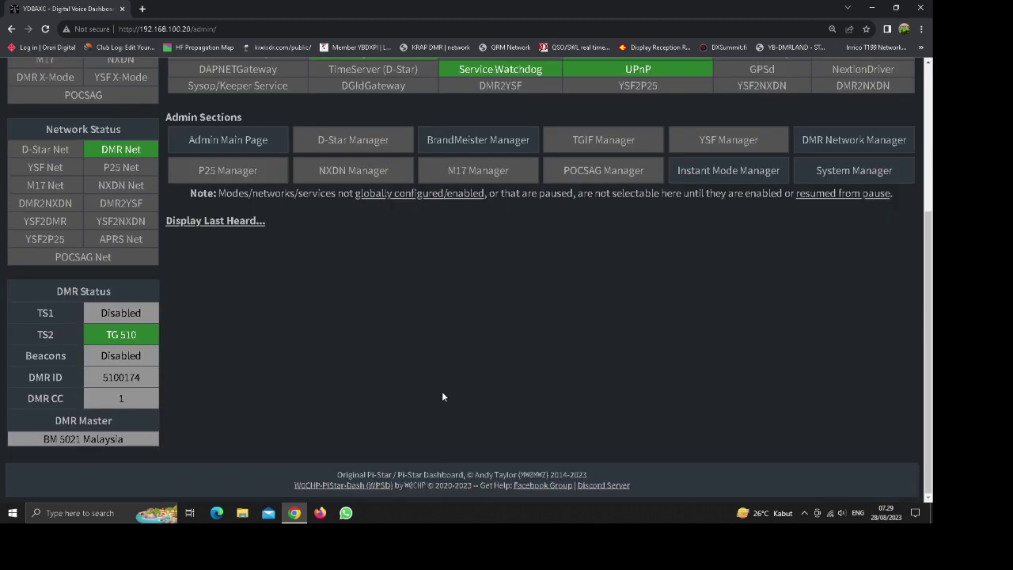
{"action": "scroll", "coordinate": [440, 391], "scroll_direction": "up", "scroll_amount": 3}
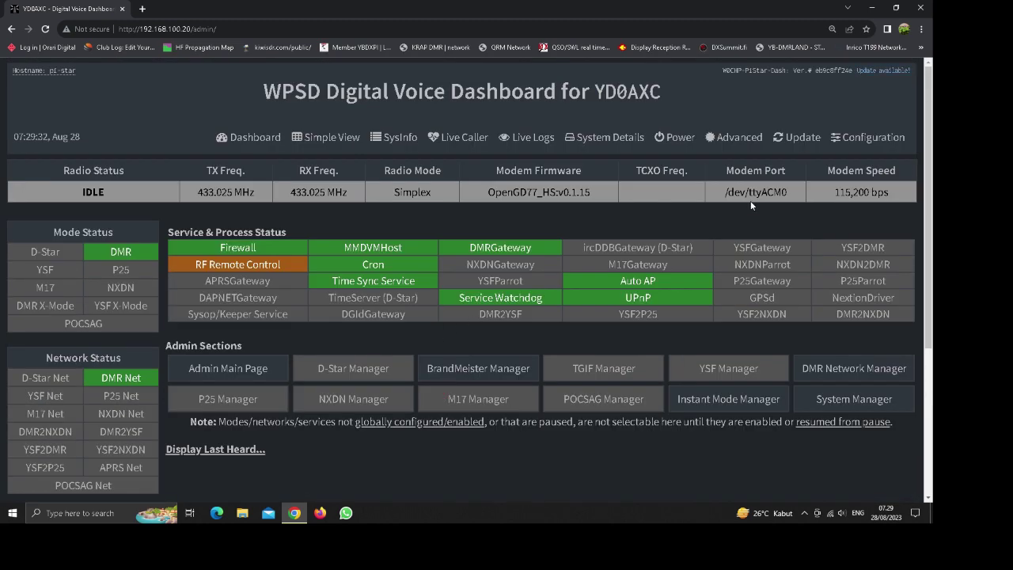
Step: Reopen the MMDVMHost Calibration tool from the Advanced area and check the Last Heard activity on the Admin page
{"action": "left_click", "coordinate": [735, 141]}
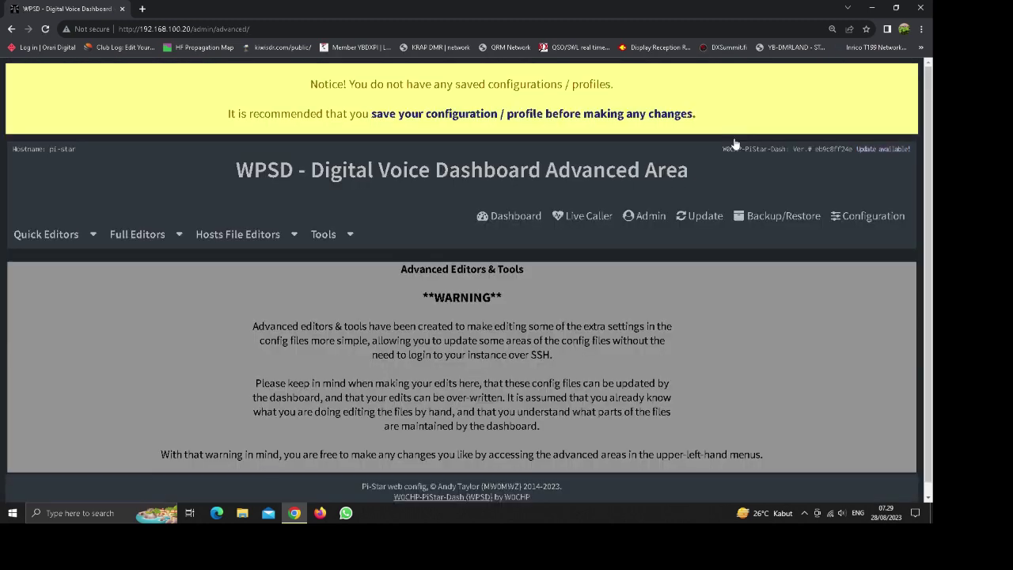
{"action": "mouse_move", "coordinate": [342, 236]}
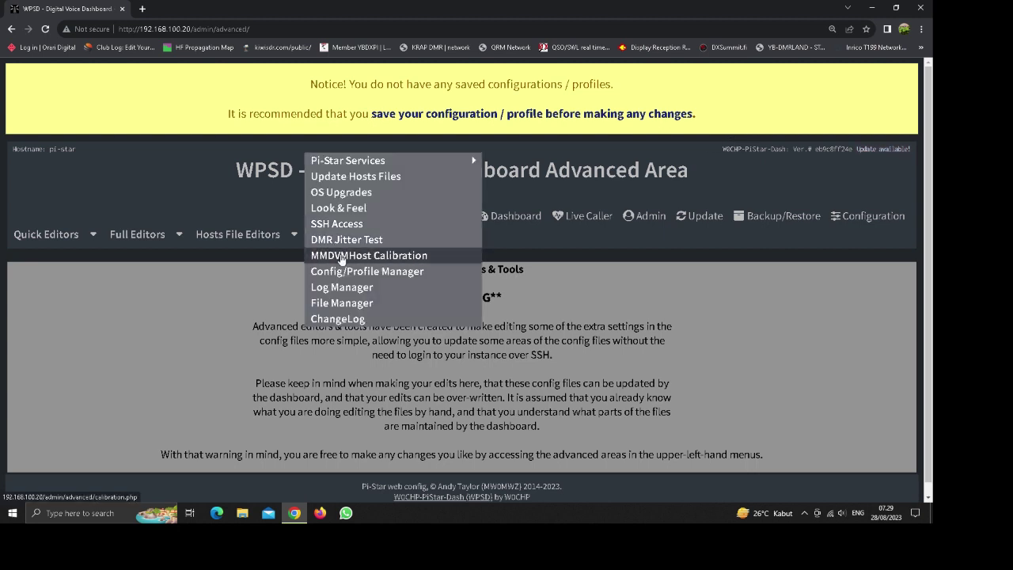
{"action": "left_click", "coordinate": [424, 258]}
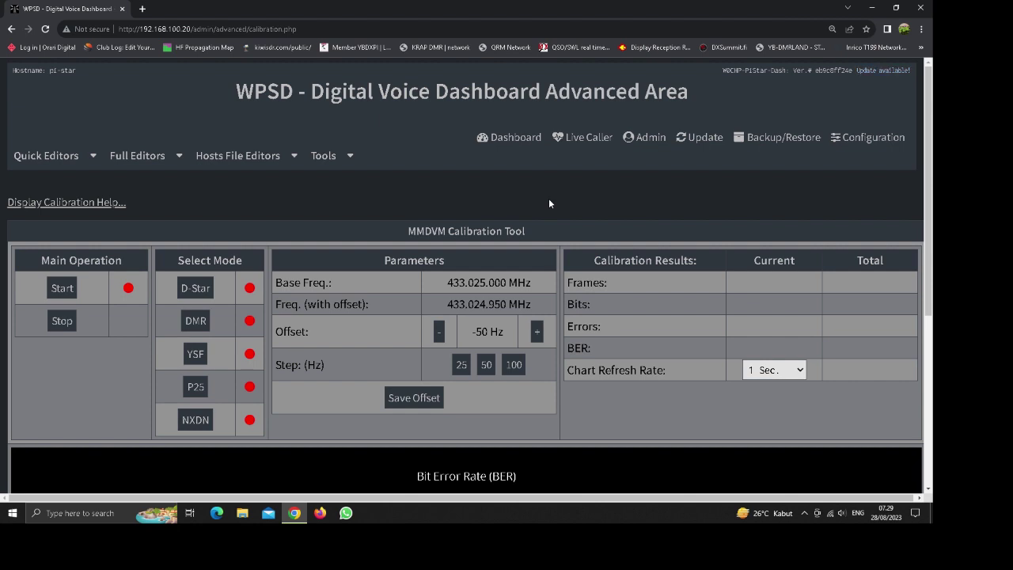
{"action": "scroll", "coordinate": [575, 261], "scroll_direction": "down", "scroll_amount": 1}
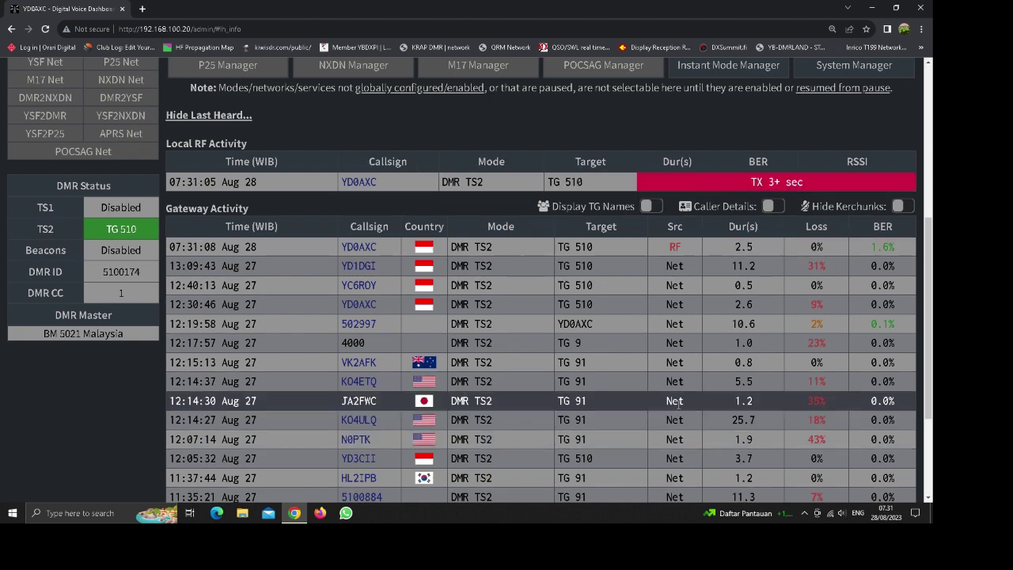
{"action": "scroll", "coordinate": [728, 419], "scroll_direction": "up", "scroll_amount": 4}
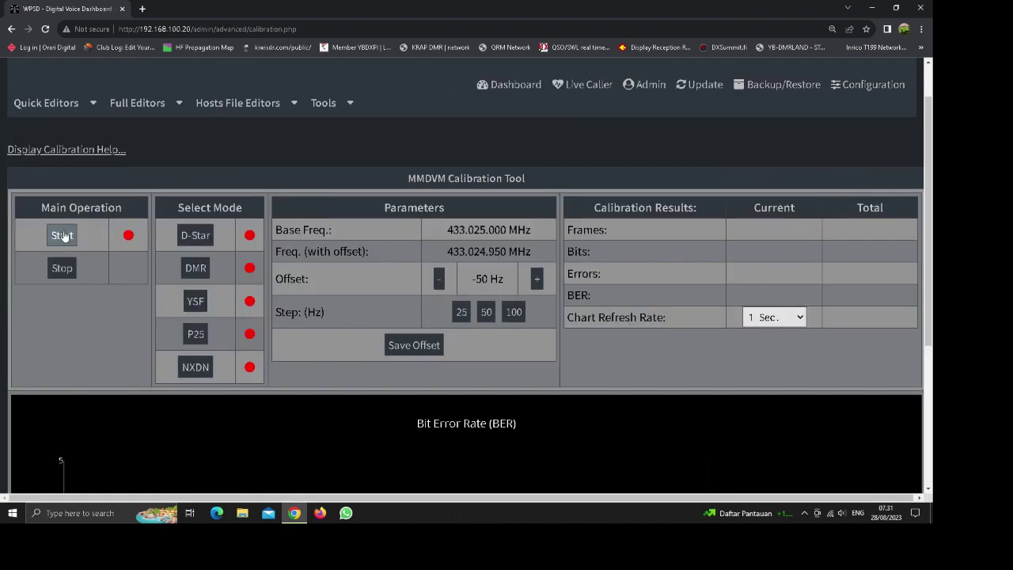
Step: Display the calibration help, read its instructions, and try to start the MMDVM calibration
{"action": "scroll", "coordinate": [63, 236], "scroll_direction": "up", "scroll_amount": 1}
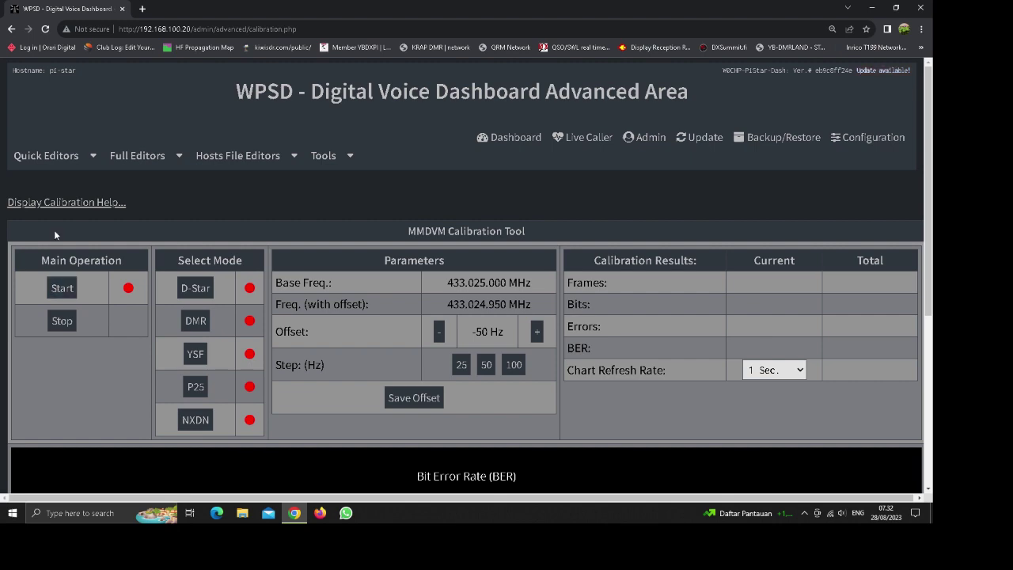
{"action": "left_click", "coordinate": [60, 204]}
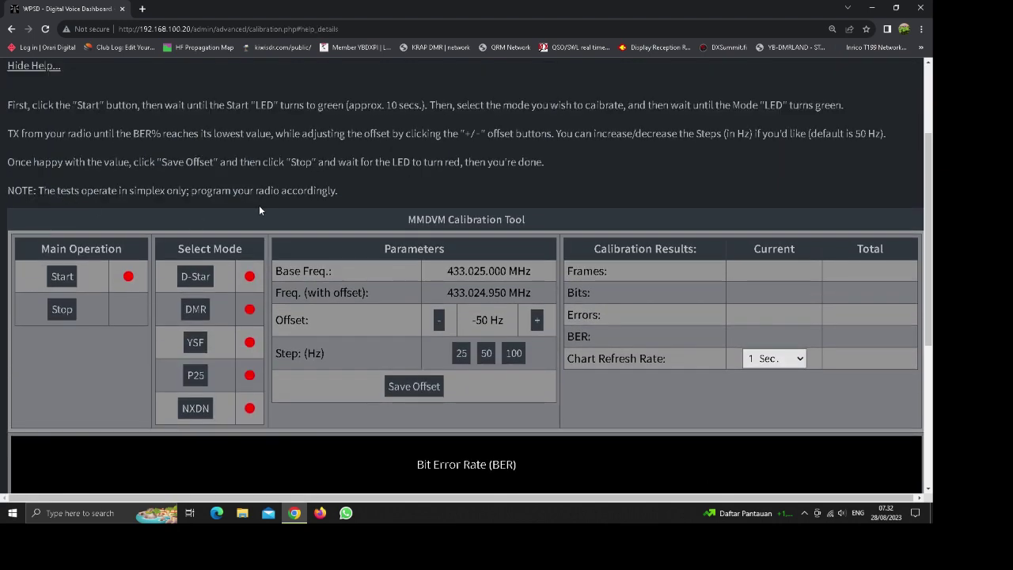
{"action": "scroll", "coordinate": [658, 384], "scroll_direction": "up", "scroll_amount": 1}
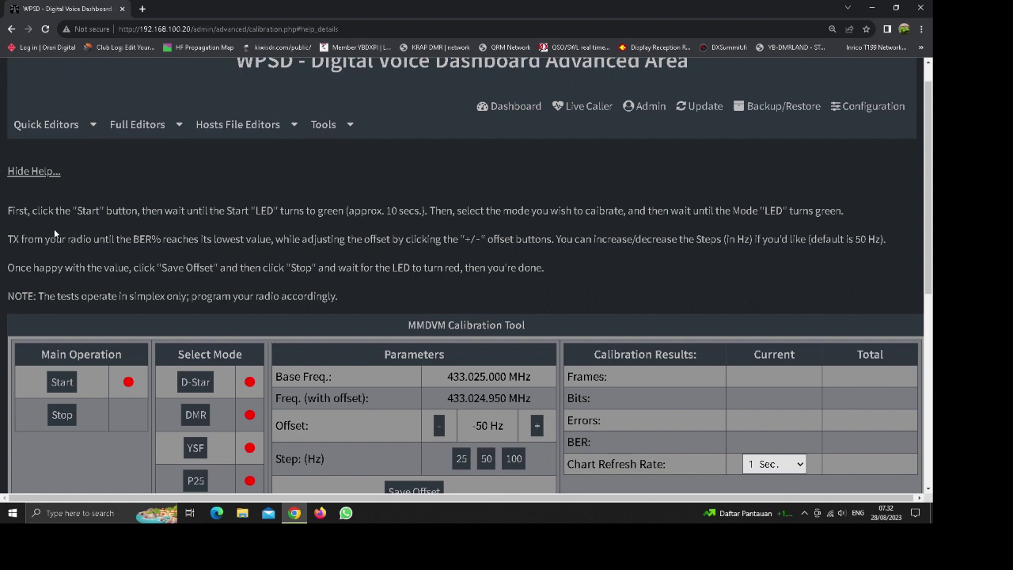
{"action": "left_click", "coordinate": [57, 383]}
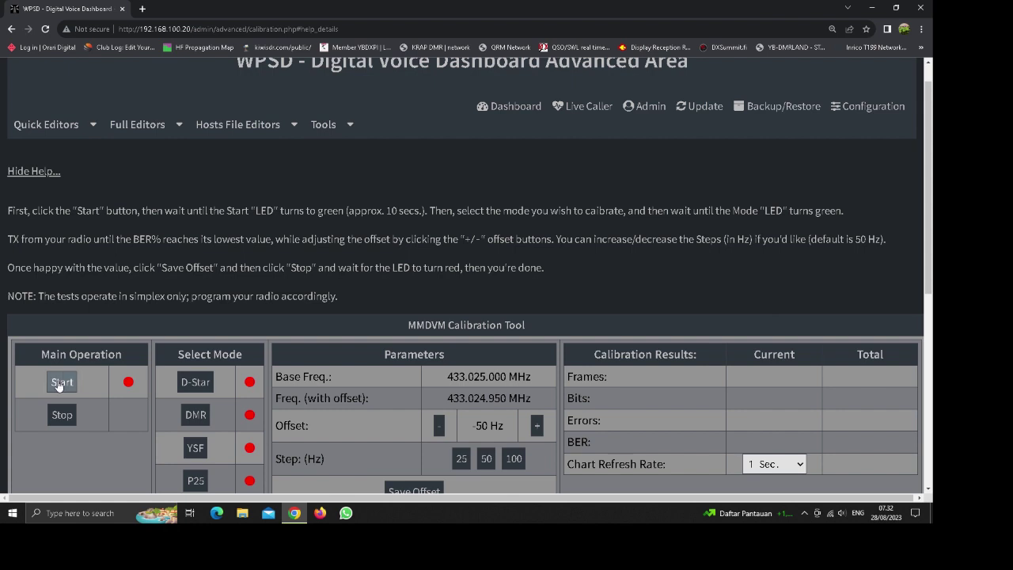
Step: On the Configuration page, set the radio/modem type to STM32-DVM / MMDVM_HS - Raspberry Pi Hat (GPIO) and apply the changes
{"action": "scroll", "coordinate": [567, 302], "scroll_direction": "up", "scroll_amount": 1}
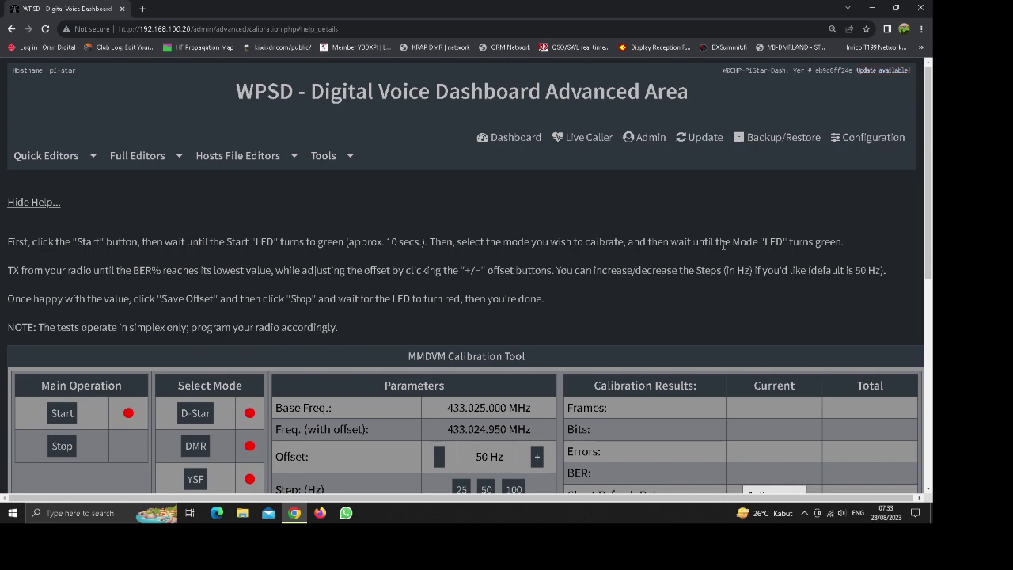
{"action": "left_click", "coordinate": [872, 138]}
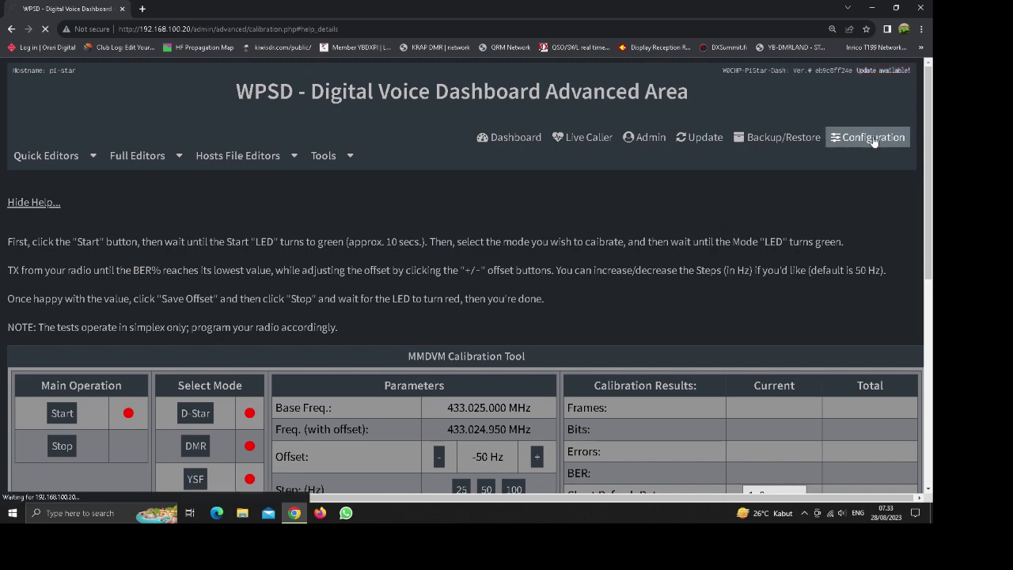
{"action": "scroll", "coordinate": [569, 326], "scroll_direction": "down", "scroll_amount": 3}
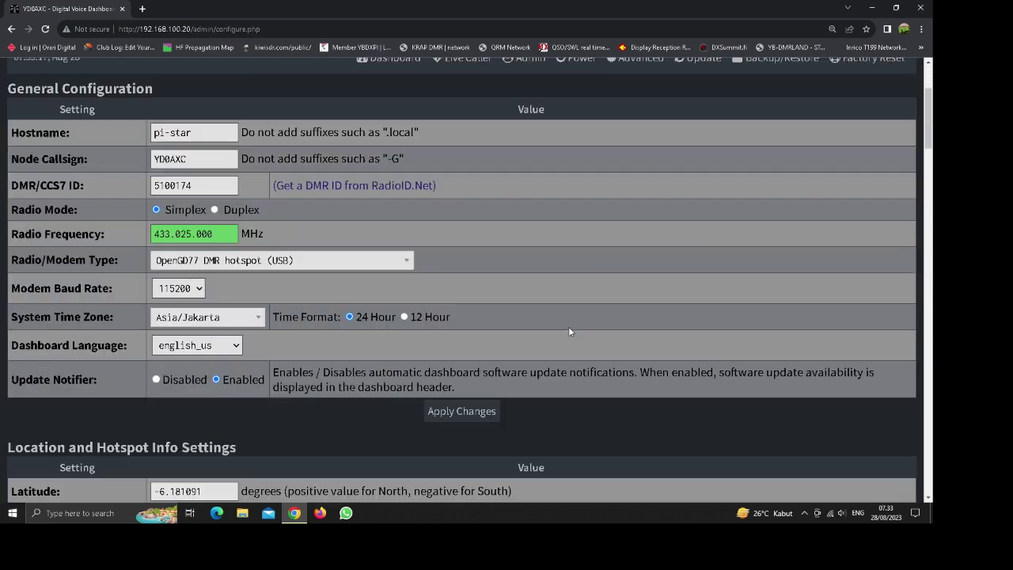
{"action": "left_click", "coordinate": [405, 209]}
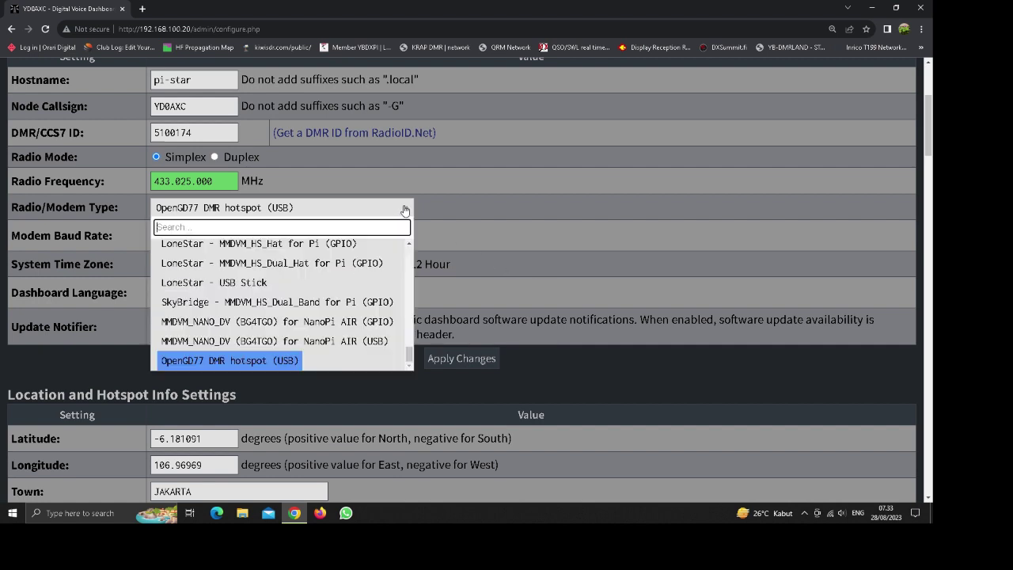
{"action": "scroll", "coordinate": [370, 318], "scroll_direction": "up", "scroll_amount": 10}
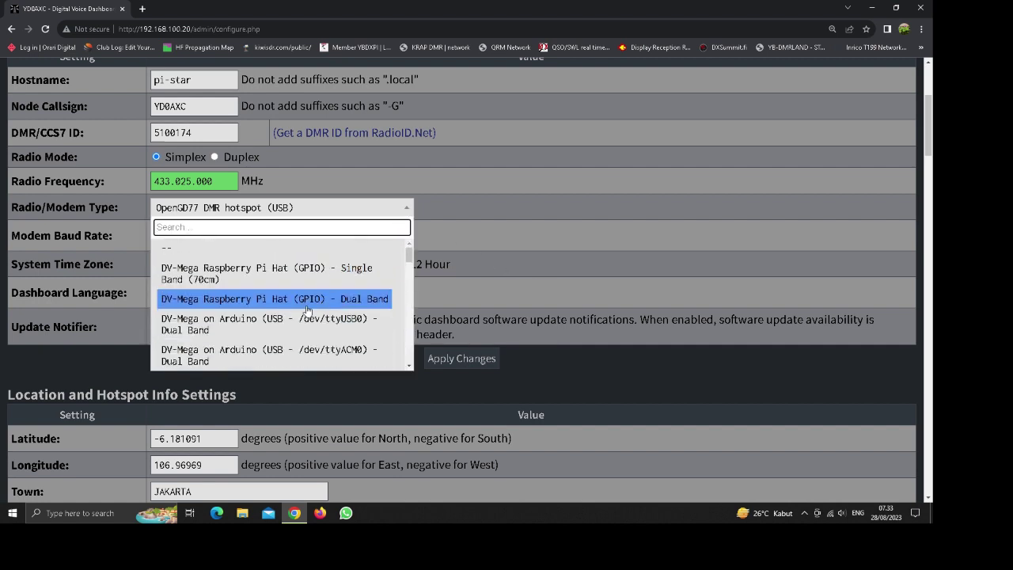
{"action": "scroll", "coordinate": [308, 311], "scroll_direction": "down", "scroll_amount": 3}
{"action": "scroll", "coordinate": [307, 311], "scroll_direction": "down", "scroll_amount": 3}
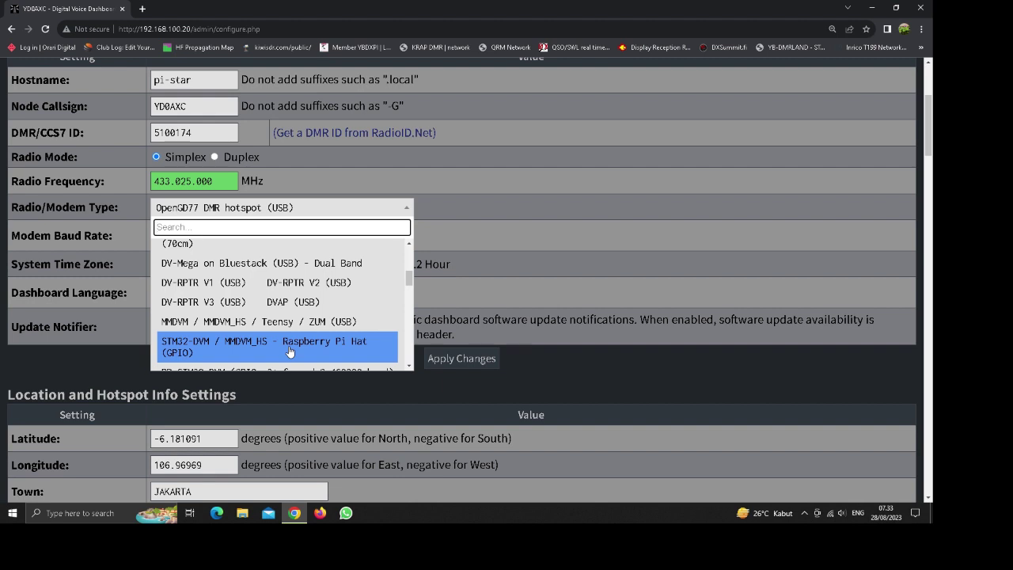
{"action": "left_click", "coordinate": [289, 351]}
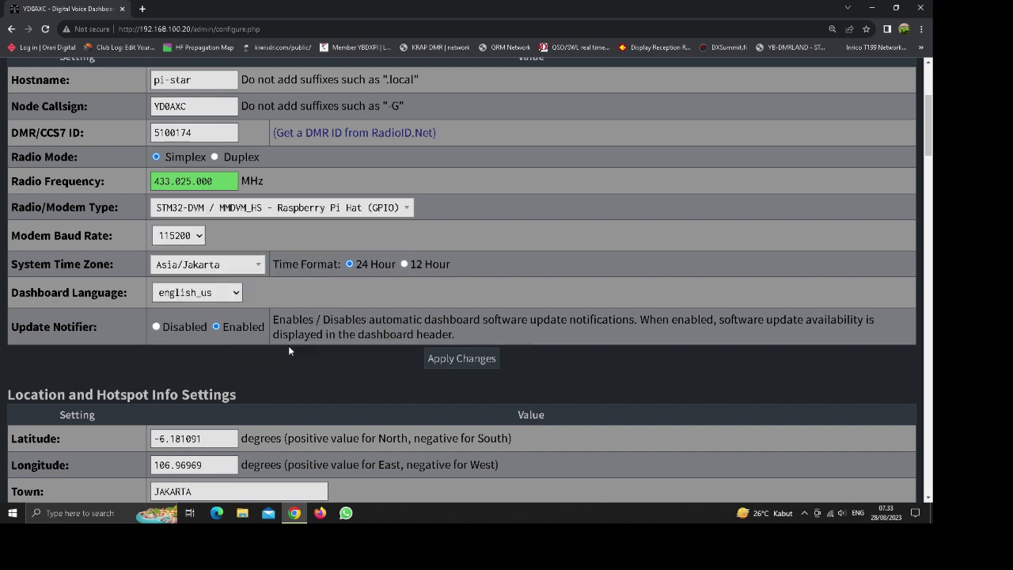
{"action": "left_click", "coordinate": [463, 360]}
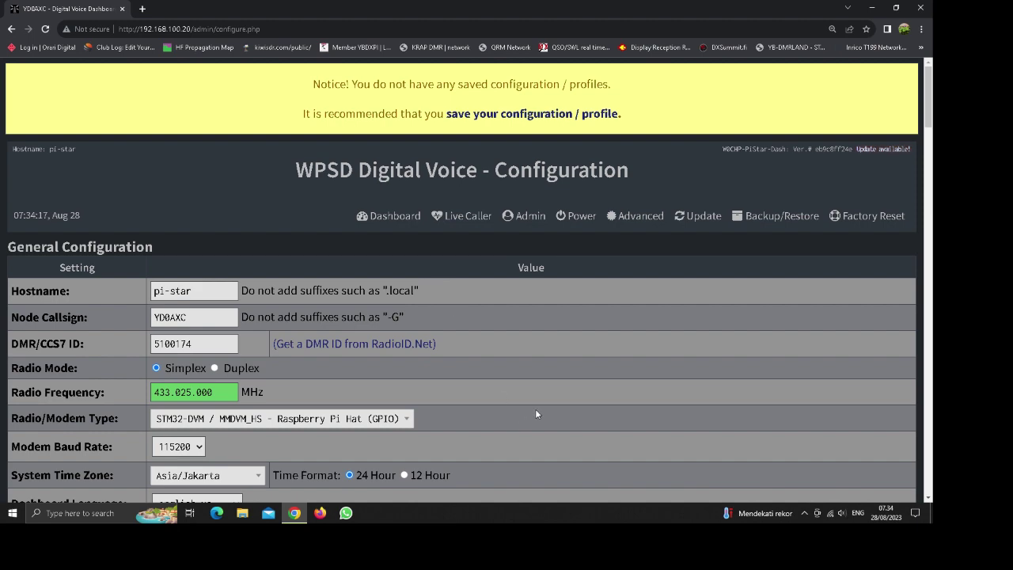
Step: Open the MMDVMHost Calibration tool from the Advanced area and look over its controls, finishing on the Admin page
{"action": "scroll", "coordinate": [528, 369], "scroll_direction": "down", "scroll_amount": 1}
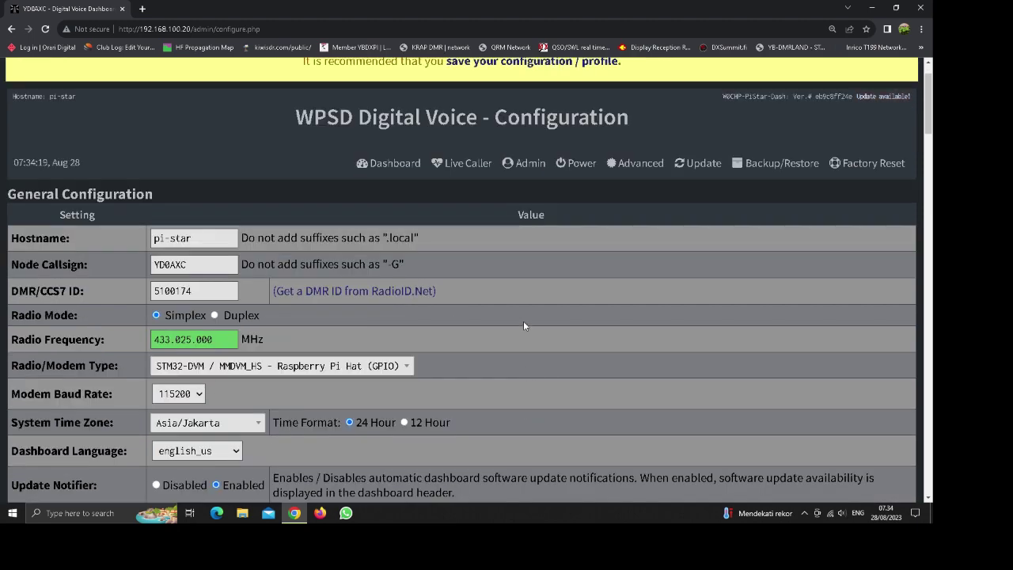
{"action": "left_click", "coordinate": [633, 162]}
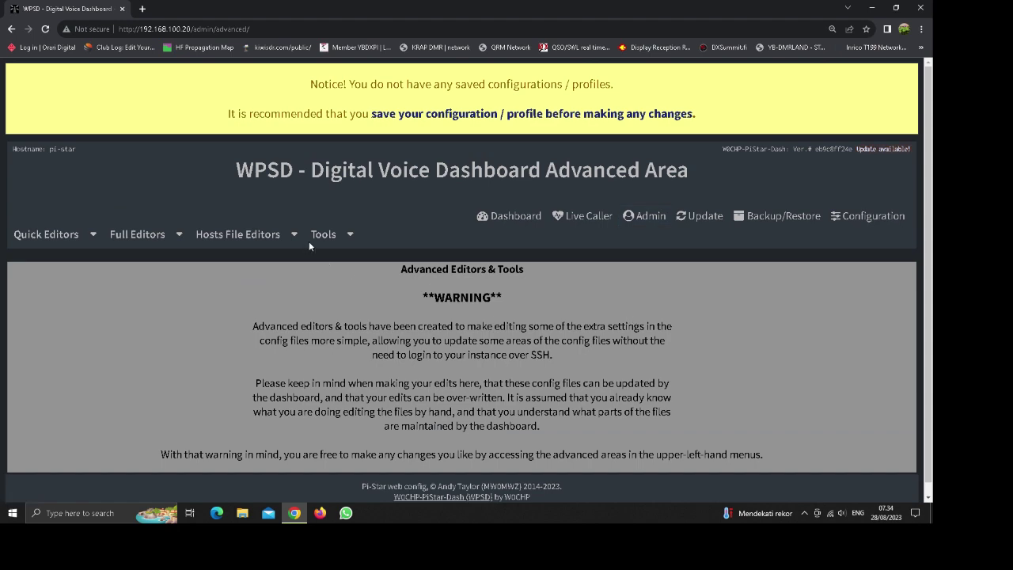
{"action": "mouse_move", "coordinate": [316, 236]}
{"action": "left_click", "coordinate": [340, 256]}
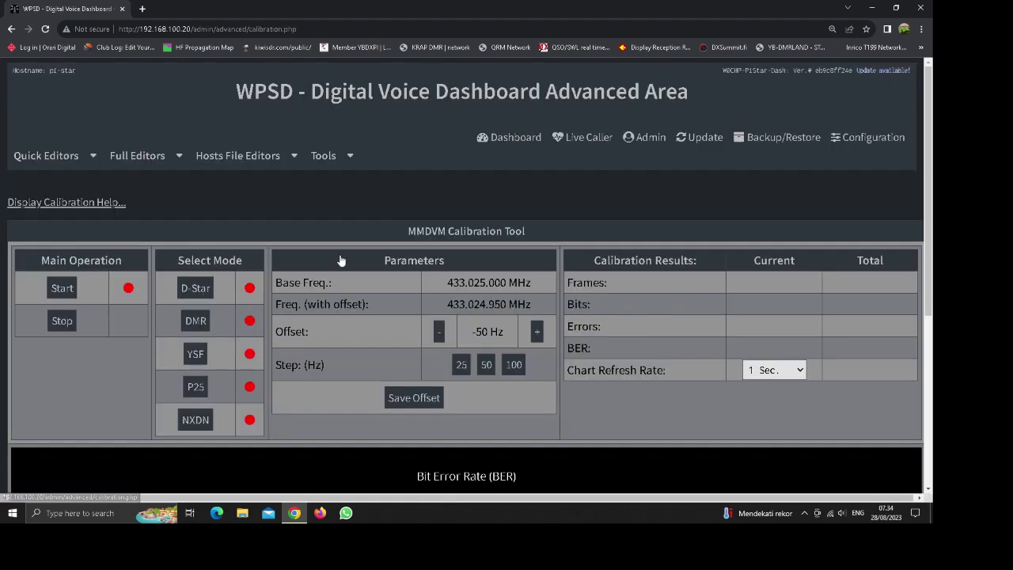
{"action": "scroll", "coordinate": [317, 344], "scroll_direction": "down", "scroll_amount": 2}
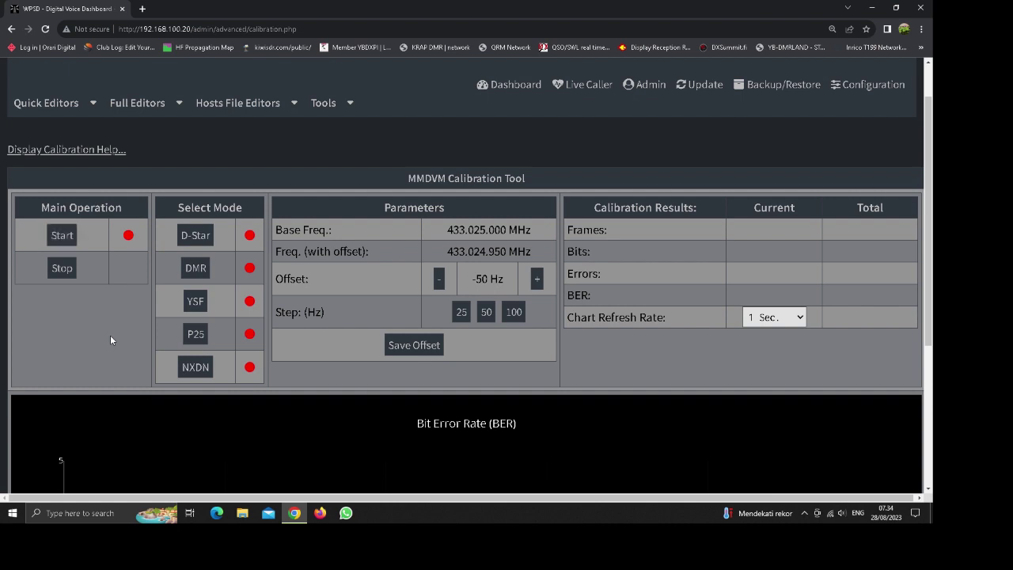
{"action": "scroll", "coordinate": [373, 399], "scroll_direction": "up", "scroll_amount": 1}
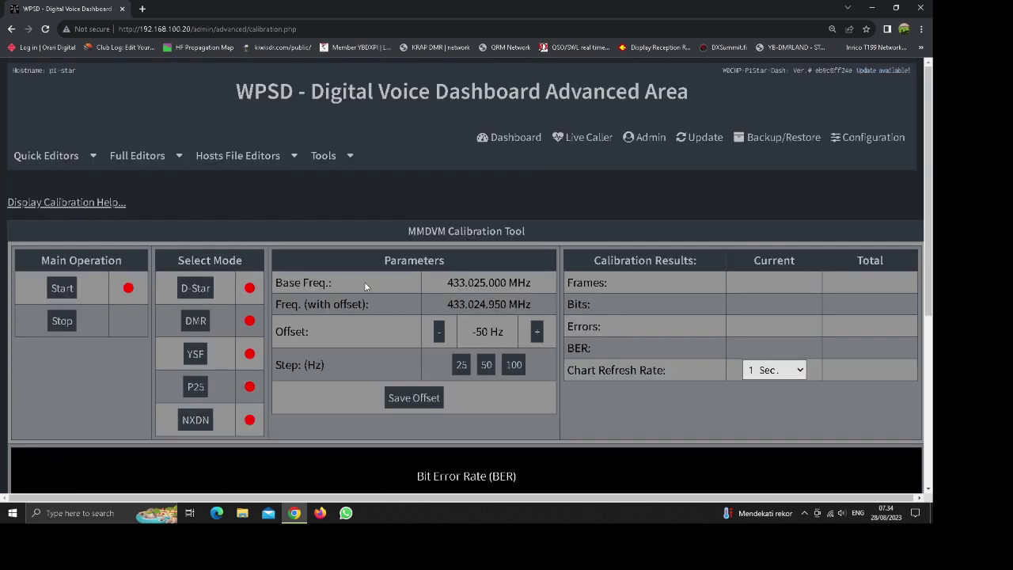
{"action": "left_click", "coordinate": [645, 138]}
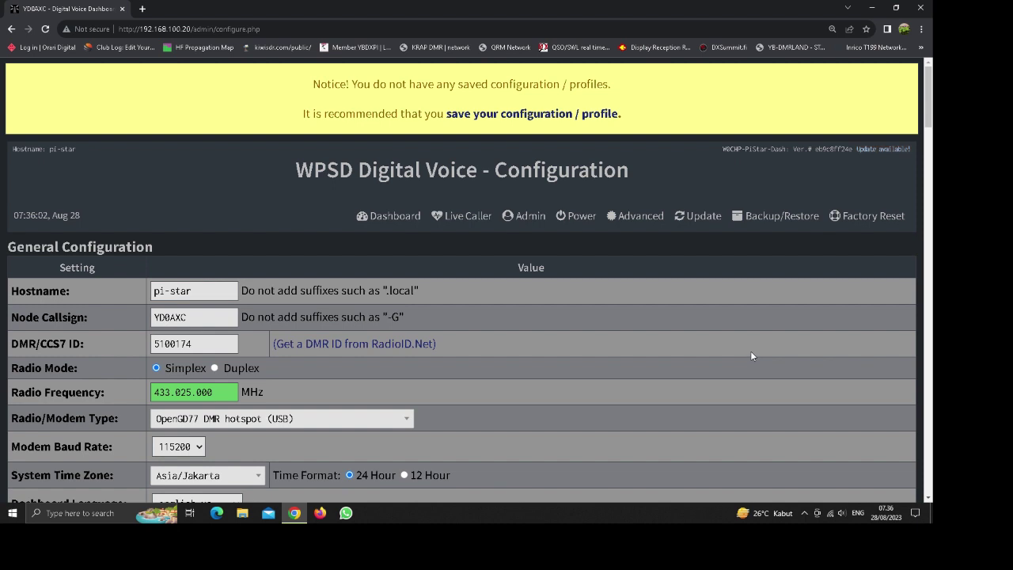
Step: Go back to MMDVMHost Calibration through the Advanced area and try twice to start the calibration
{"action": "left_click", "coordinate": [641, 224]}
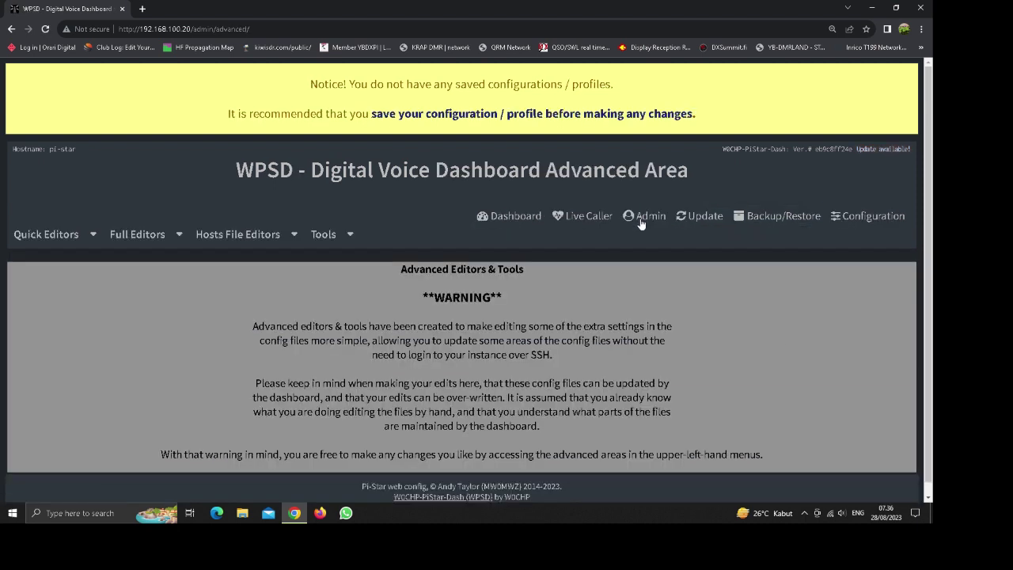
{"action": "mouse_move", "coordinate": [313, 234]}
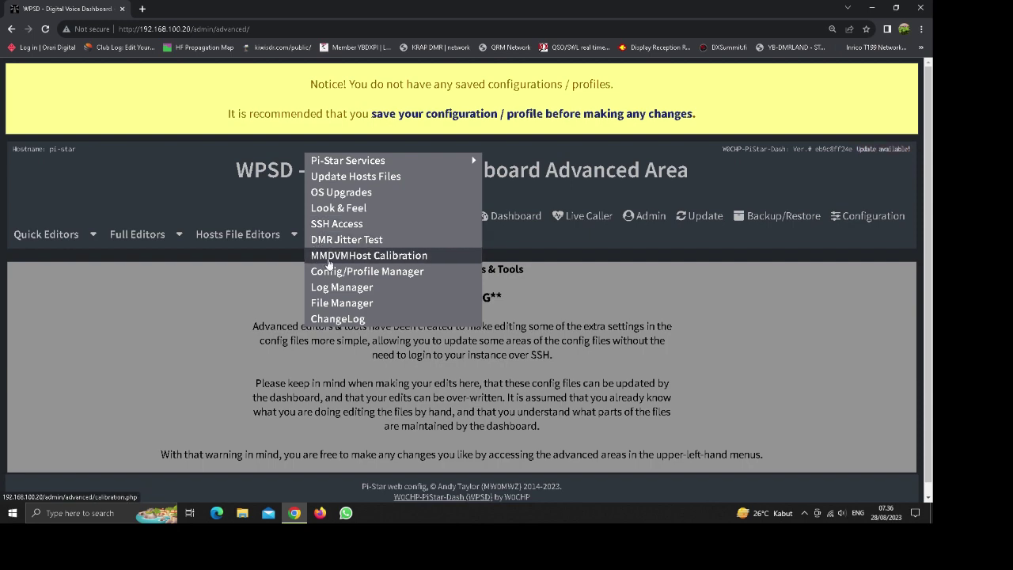
{"action": "left_click", "coordinate": [439, 258]}
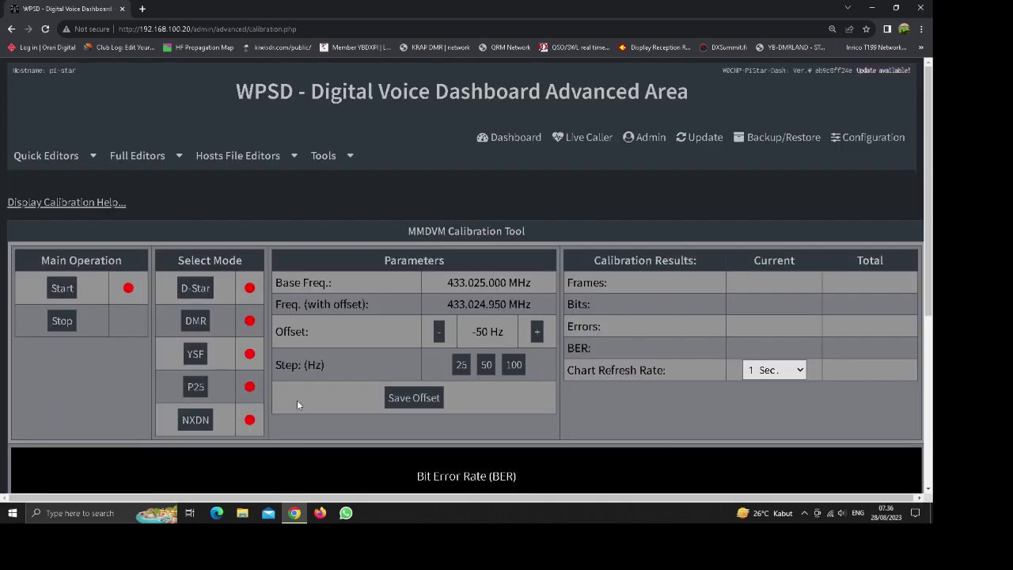
{"action": "scroll", "coordinate": [354, 444], "scroll_direction": "down", "scroll_amount": 1}
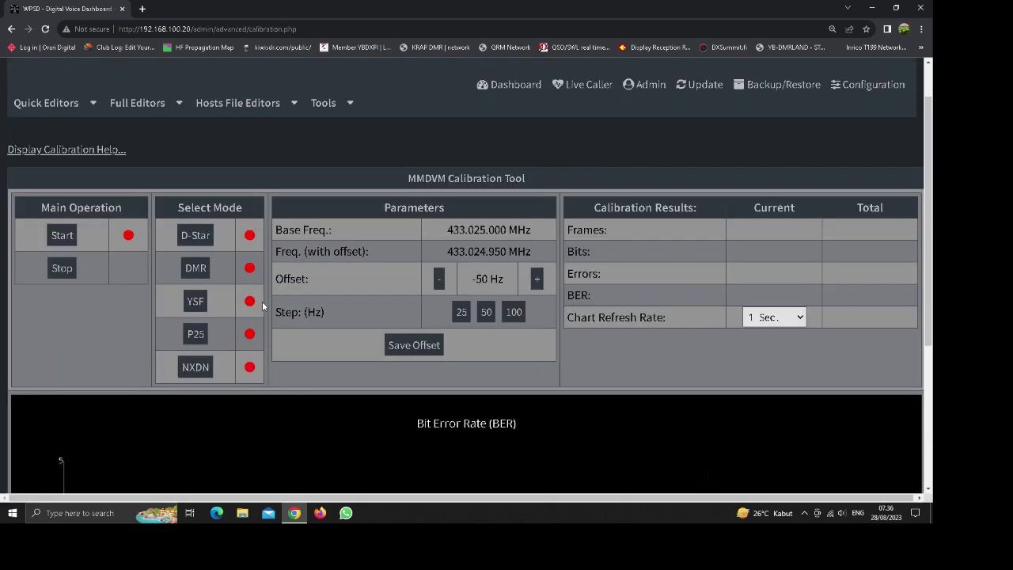
{"action": "left_click", "coordinate": [59, 236]}
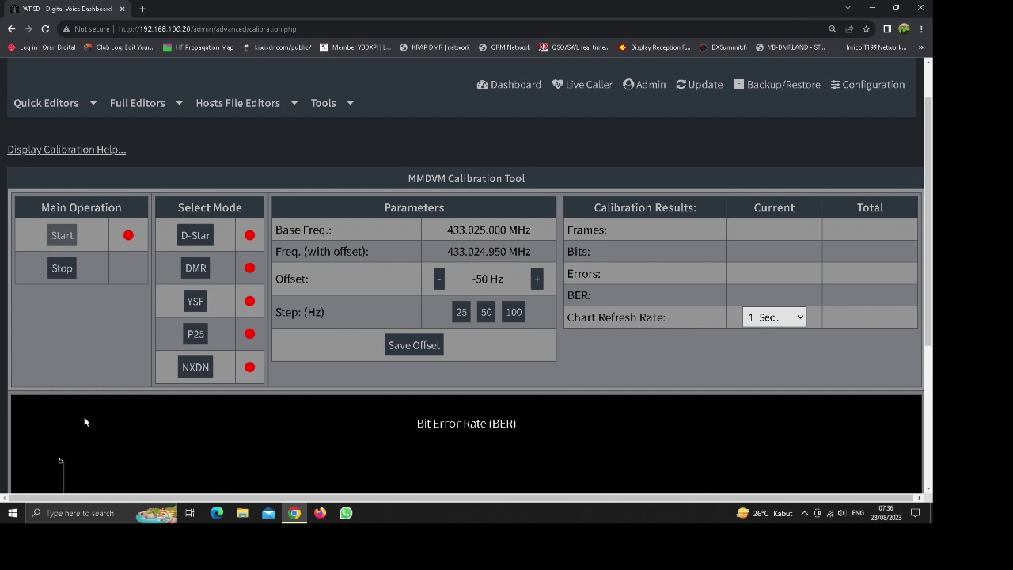
{"action": "left_click", "coordinate": [56, 236]}
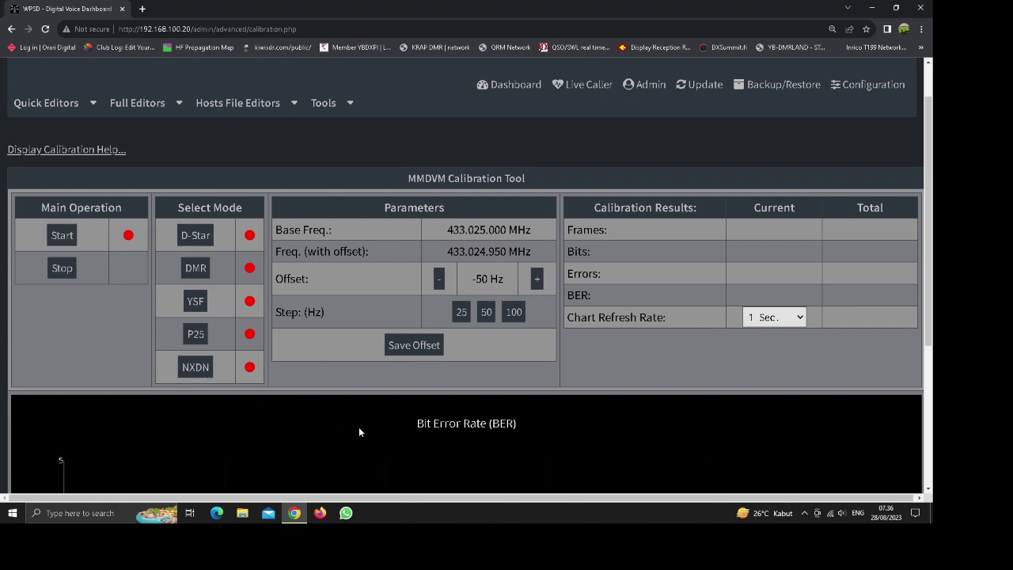
{"action": "scroll", "coordinate": [565, 405], "scroll_direction": "down", "scroll_amount": 3}
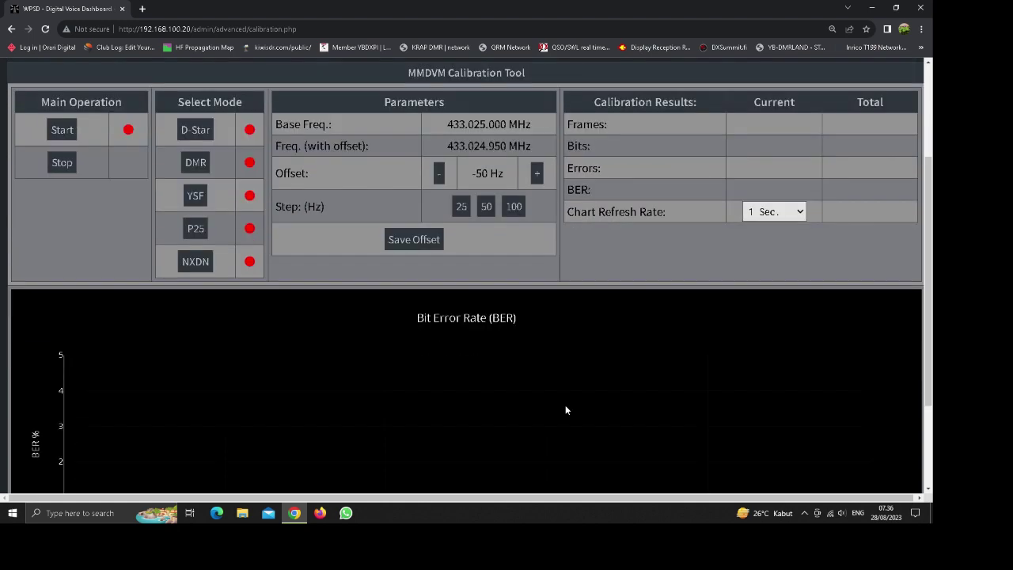
{"action": "scroll", "coordinate": [565, 404], "scroll_direction": "up", "scroll_amount": 2}
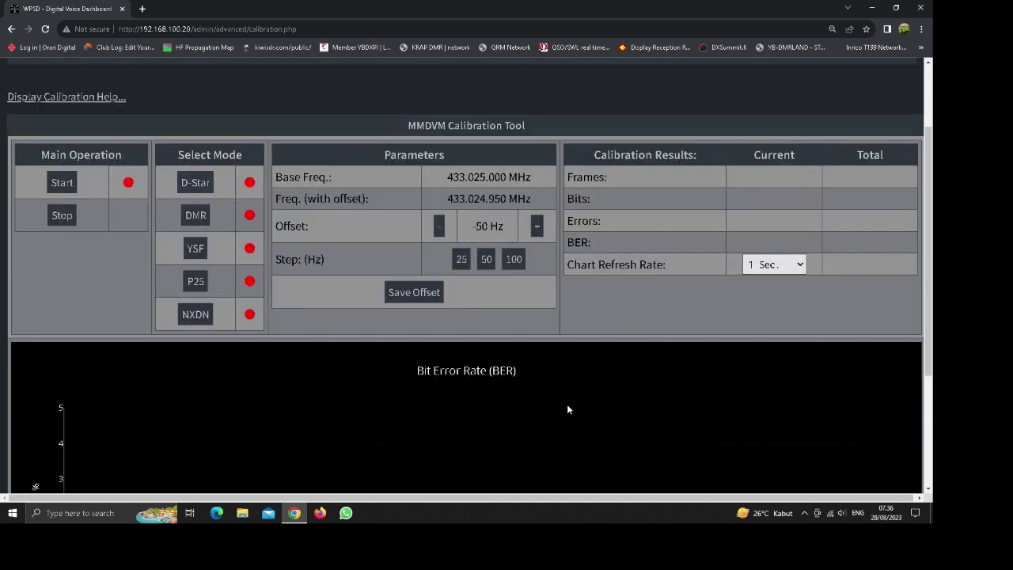
{"action": "scroll", "coordinate": [566, 409], "scroll_direction": "up", "scroll_amount": 1}
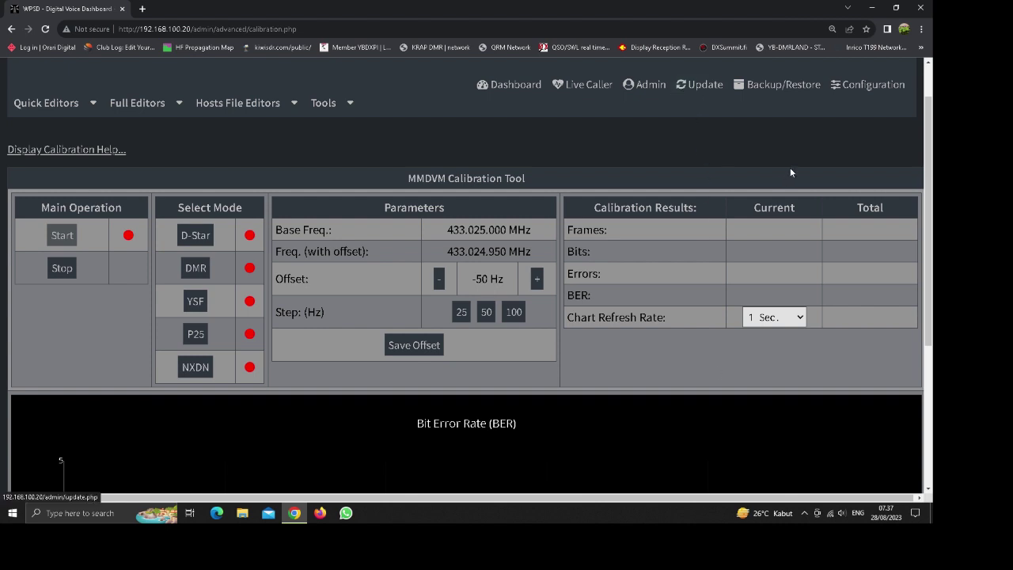
Step: Open SSH Access from the advanced tools and log in as pi-star with the account password
{"action": "mouse_move", "coordinate": [324, 110]}
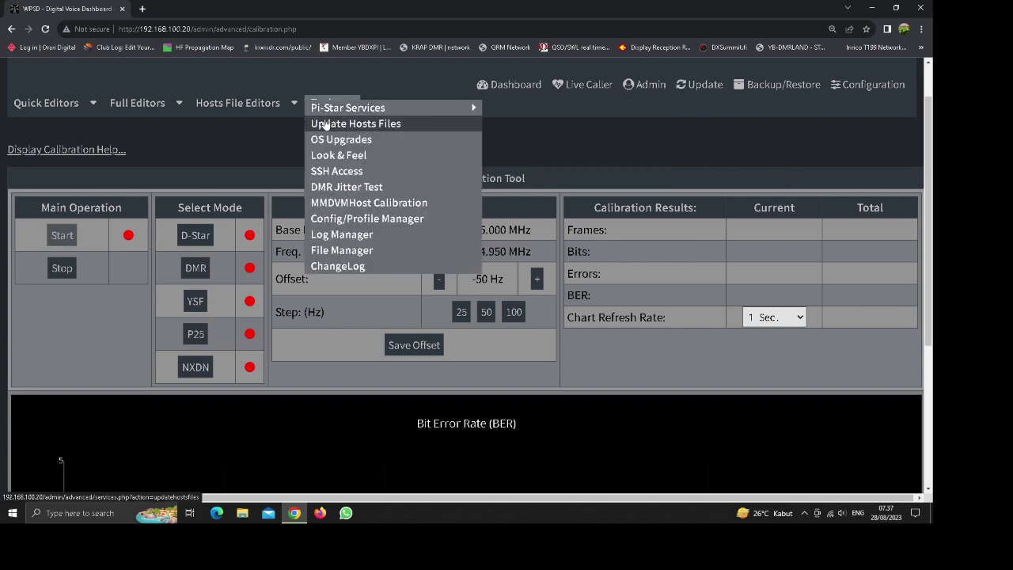
{"action": "left_click", "coordinate": [327, 171]}
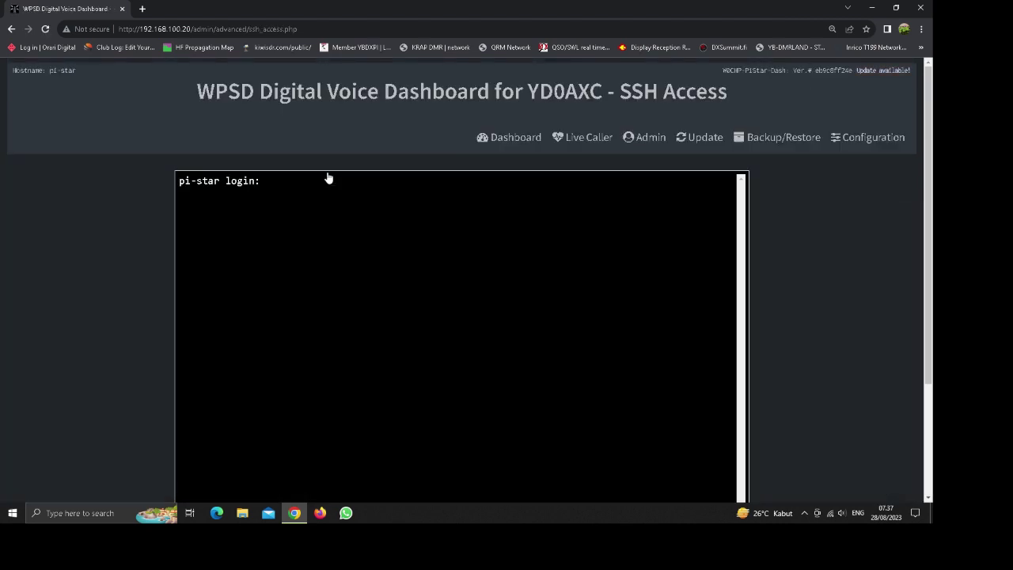
{"action": "type", "text": "pi-star"}
{"action": "key", "text": "Return"}
{"action": "key", "text": "Return"}
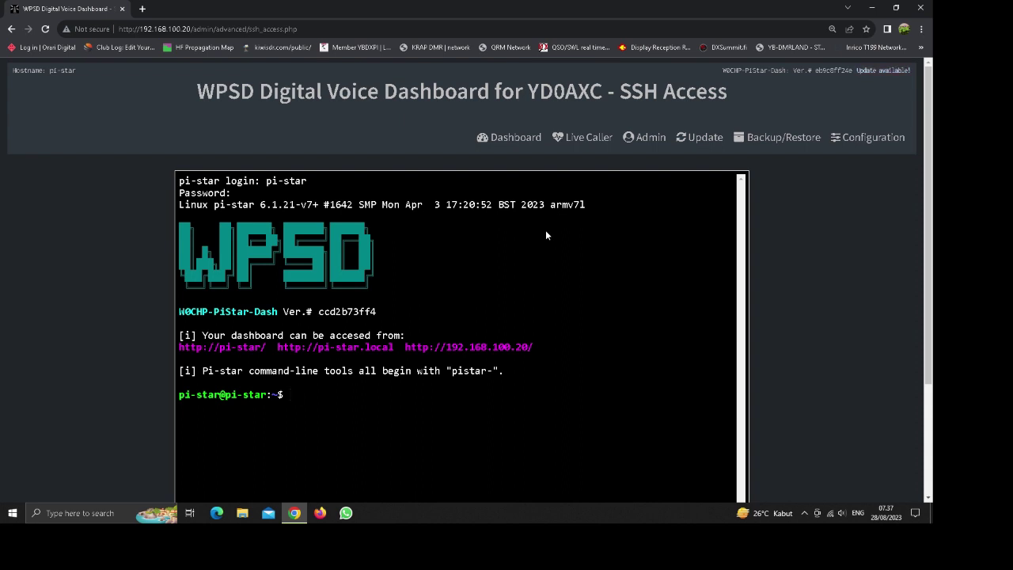
Step: Run the system update in the SSH terminal with sudo pistar-update and view its output
{"action": "type", "text": "sudo pistar-update"}
{"action": "key", "text": "Return"}
{"action": "scroll", "coordinate": [812, 293], "scroll_direction": "down", "scroll_amount": 1}
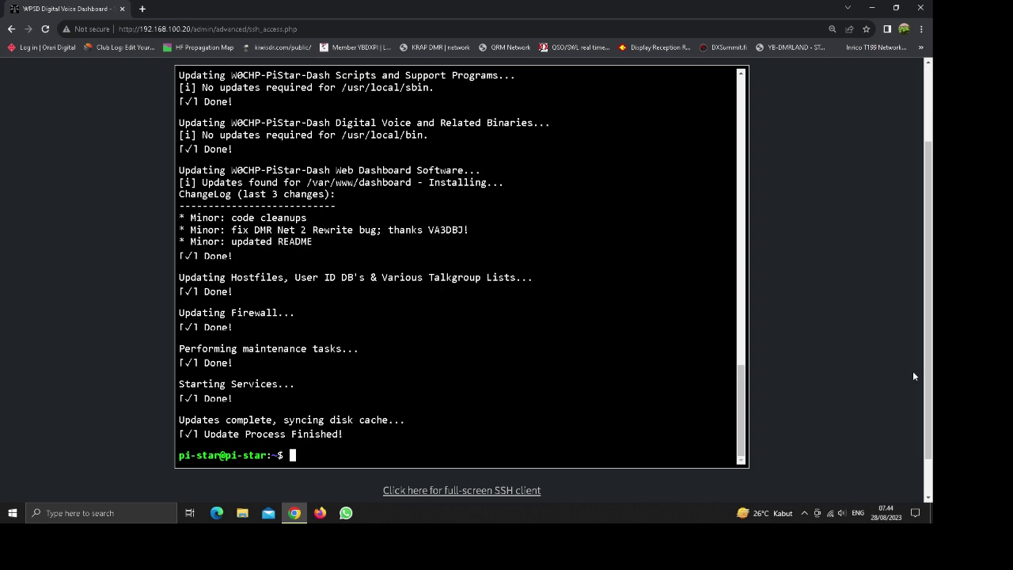
Step: Leave the SSH terminal page for the Configuration page, accepting that unsaved changes may be lost
{"action": "scroll", "coordinate": [834, 403], "scroll_direction": "up", "scroll_amount": 2}
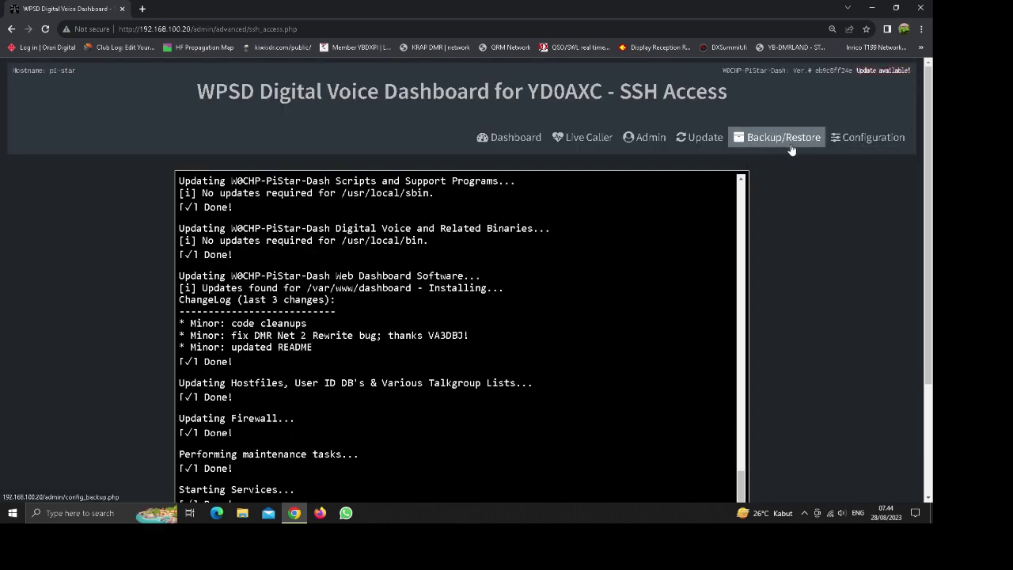
{"action": "left_click", "coordinate": [841, 149]}
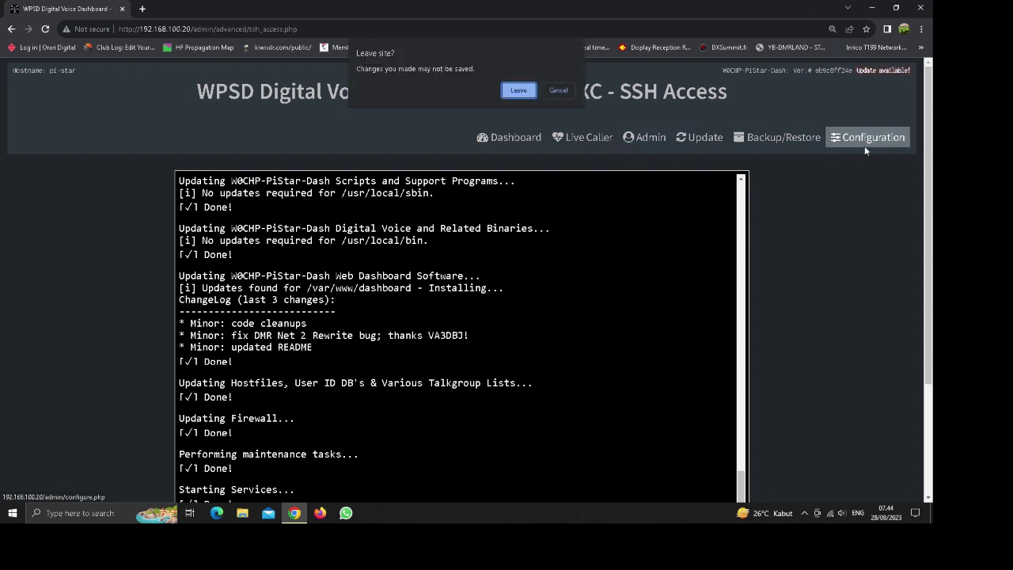
{"action": "left_click", "coordinate": [518, 93]}
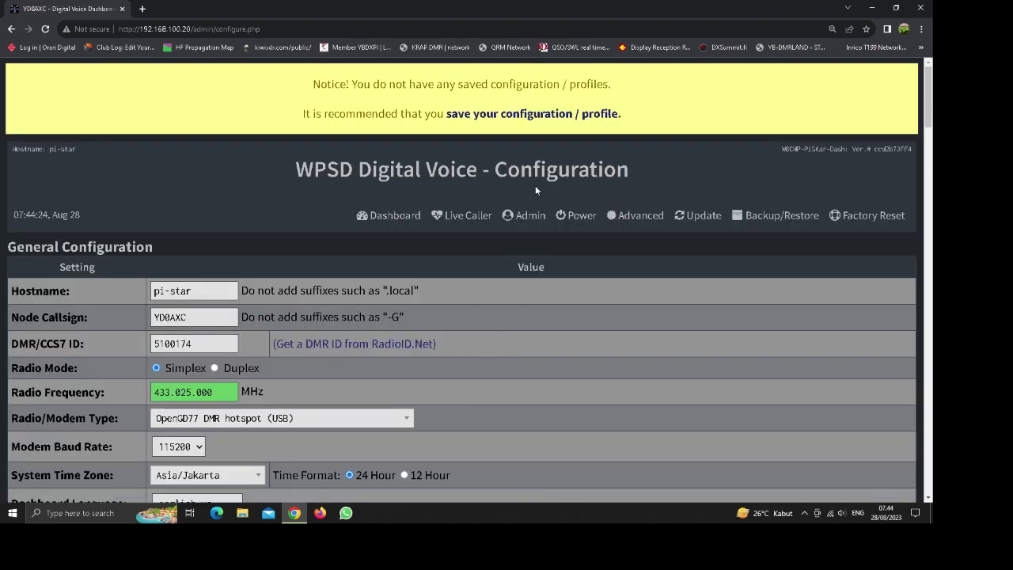
Step: Open the MMDVMHost Calibration tool on the updated dashboard and try to start the calibration once more
{"action": "left_click", "coordinate": [641, 216]}
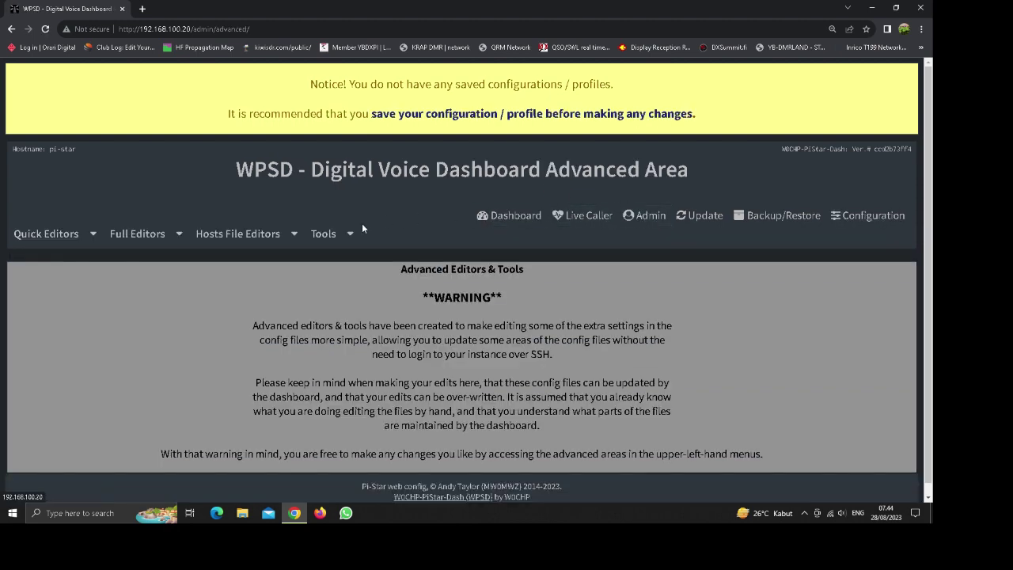
{"action": "mouse_move", "coordinate": [340, 235]}
{"action": "left_click", "coordinate": [336, 257]}
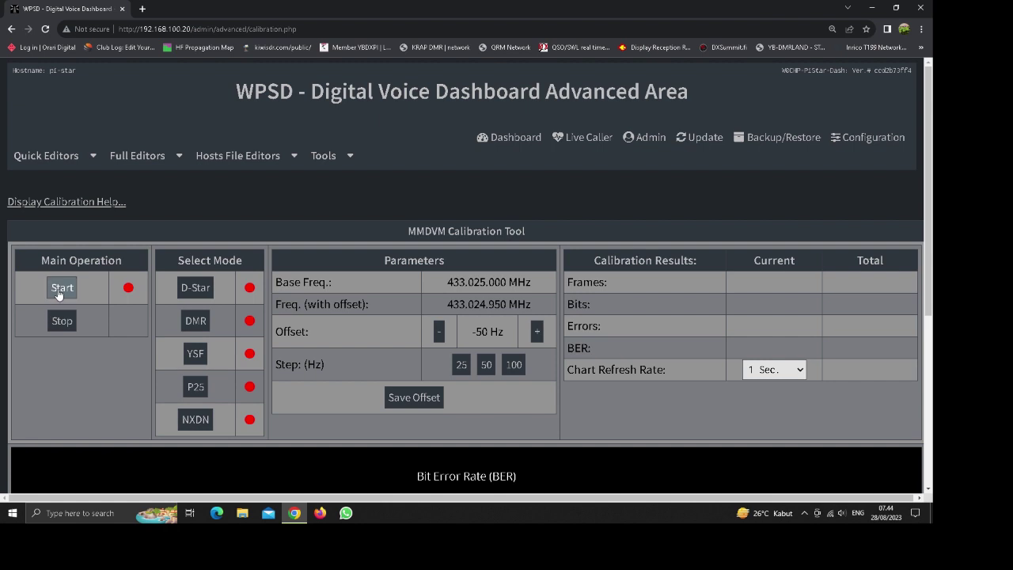
{"action": "left_click", "coordinate": [61, 288]}
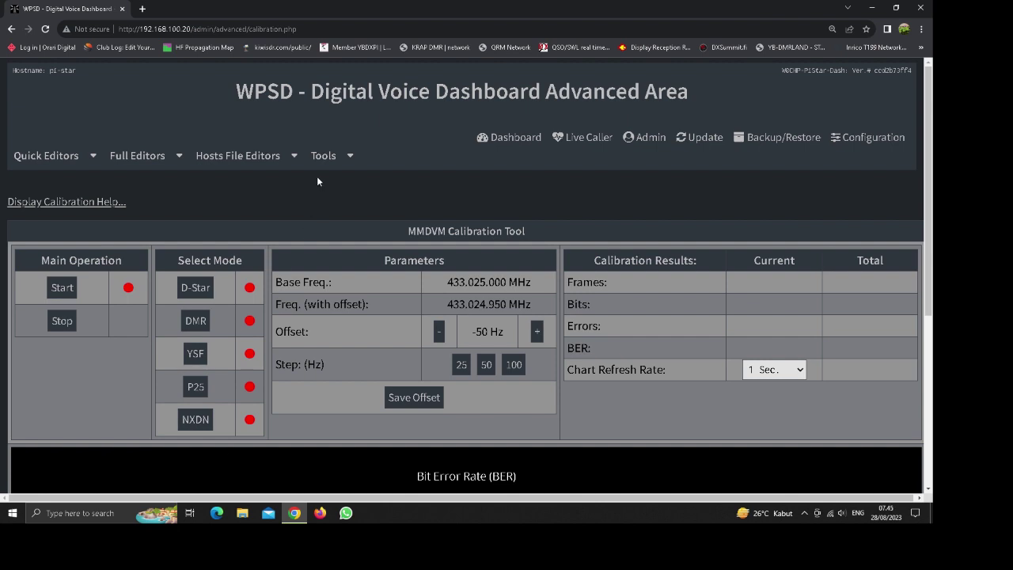
Step: Open the Log Manager from the advanced tools to view its log backup and purge options
{"action": "mouse_move", "coordinate": [321, 157]}
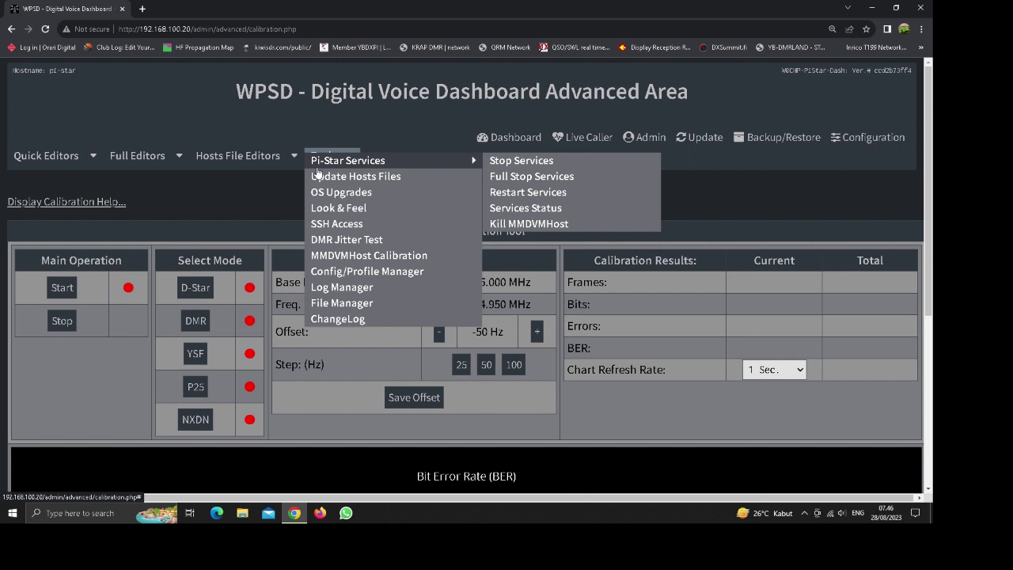
{"action": "left_click", "coordinate": [351, 287]}
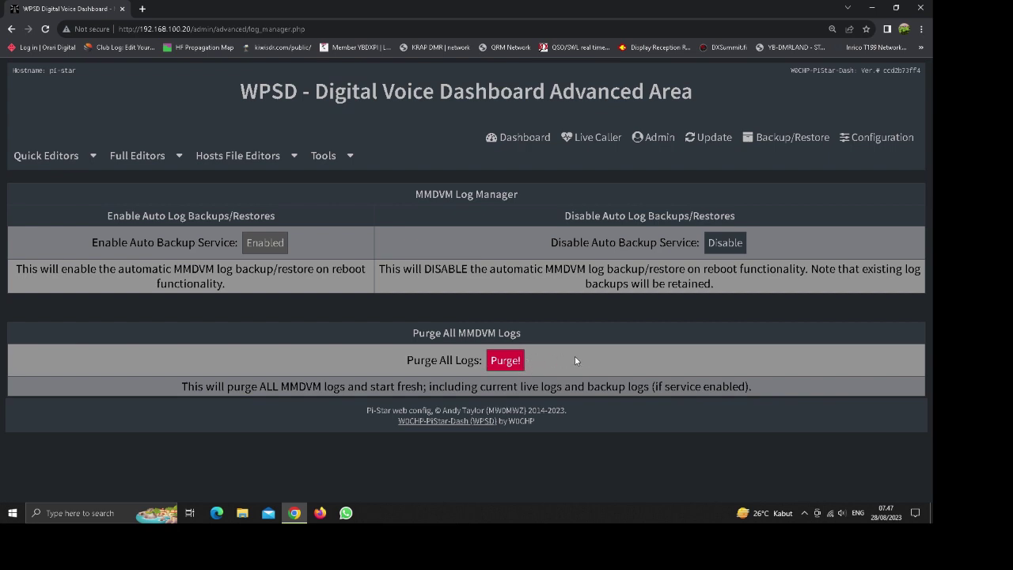
Step: Open the dashboard's ChangeLog and look through the last 20 code changes, returning to the start of the list
{"action": "mouse_move", "coordinate": [325, 156]}
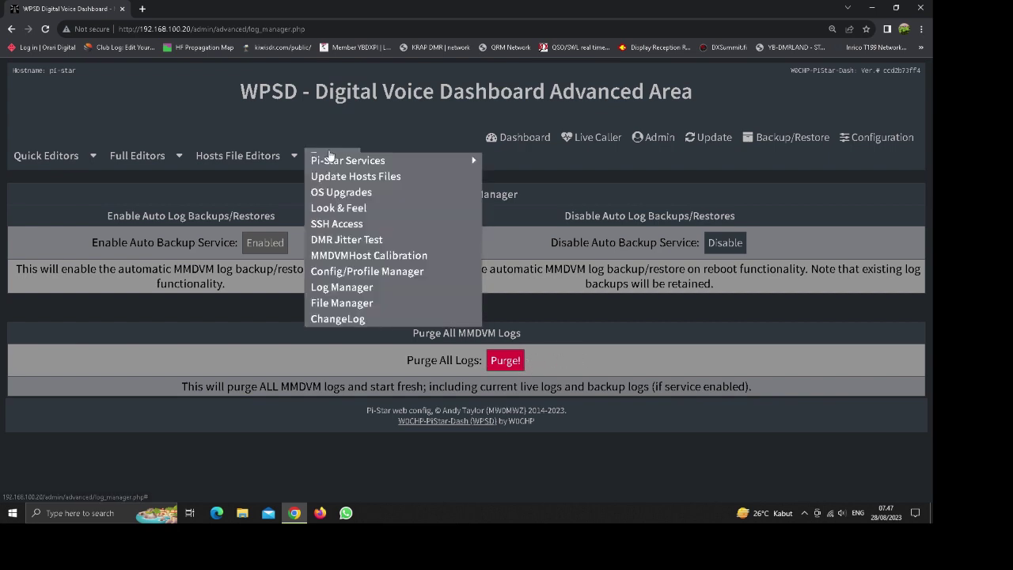
{"action": "left_click", "coordinate": [346, 321]}
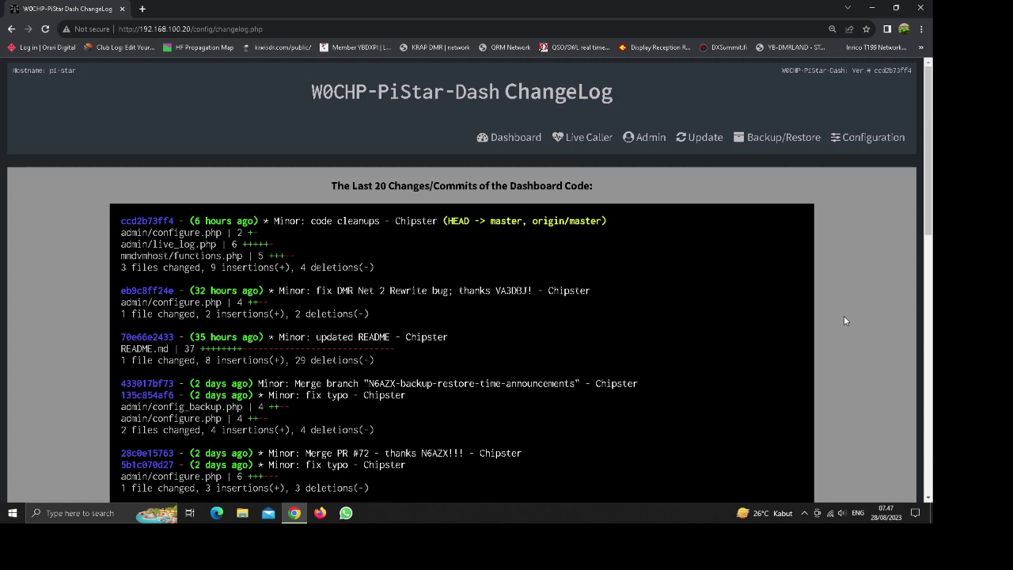
{"action": "scroll", "coordinate": [844, 321], "scroll_direction": "down", "scroll_amount": 8}
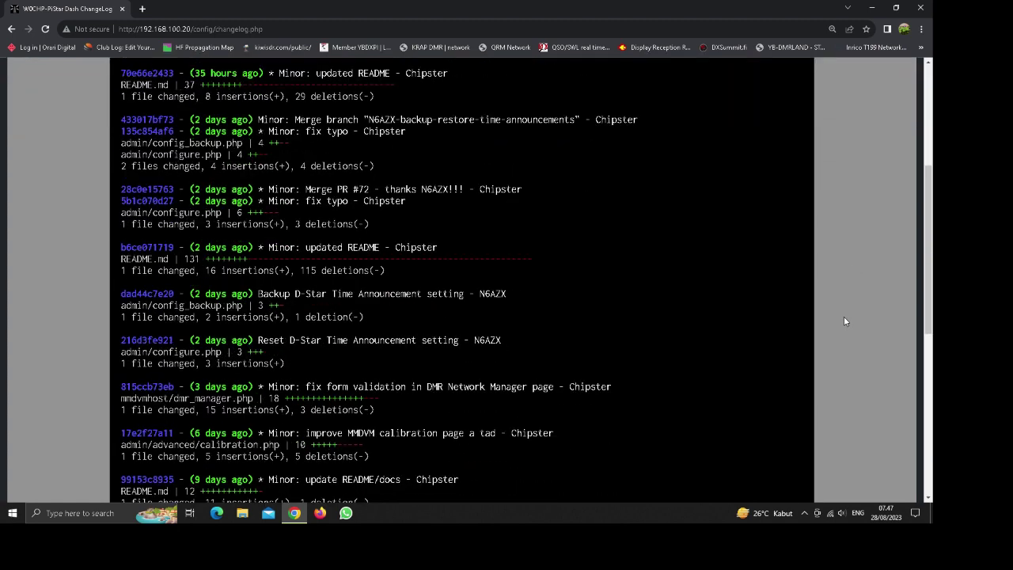
{"action": "scroll", "coordinate": [844, 321], "scroll_direction": "down", "scroll_amount": 3}
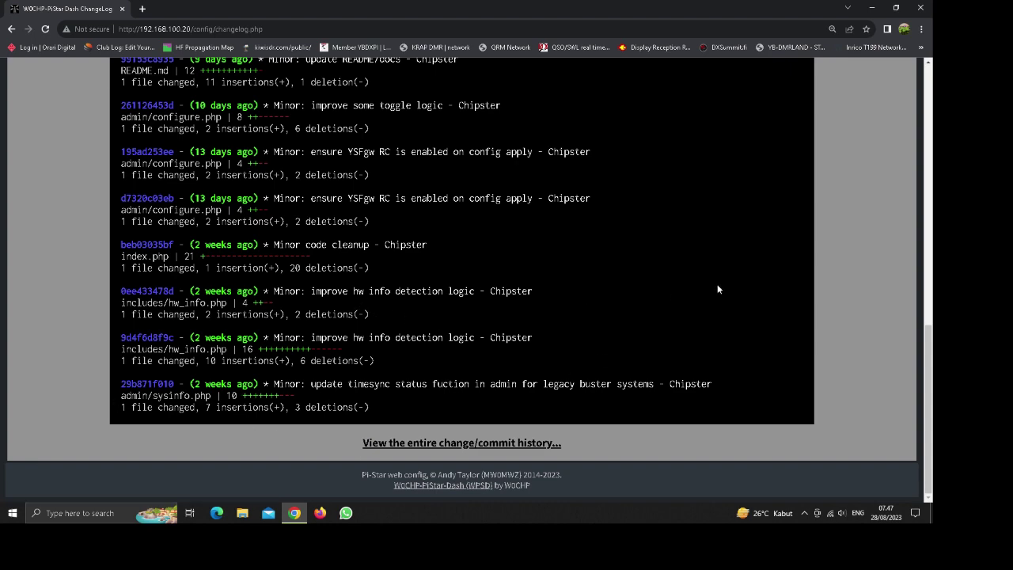
{"action": "scroll", "coordinate": [862, 368], "scroll_direction": "up", "scroll_amount": 2}
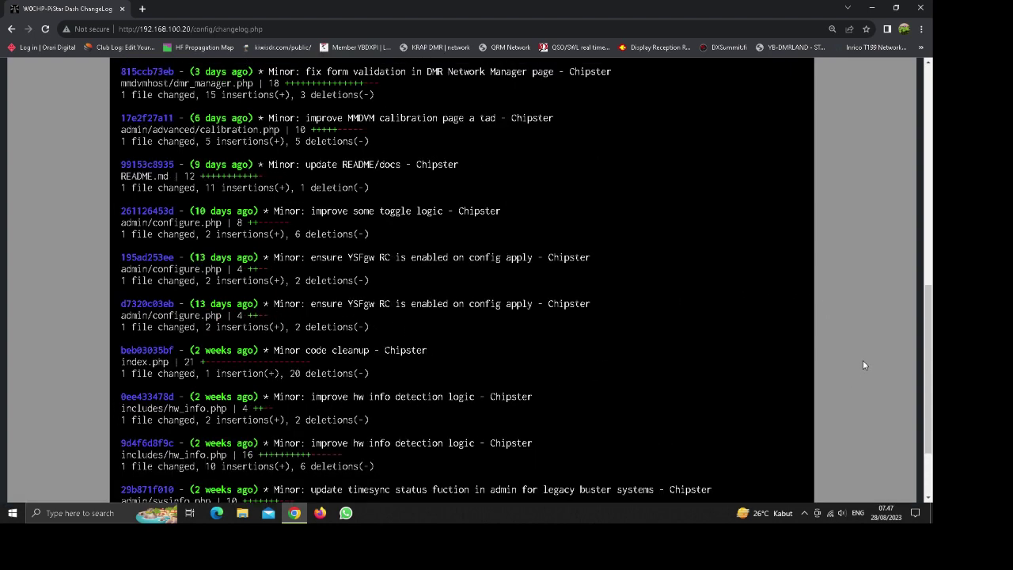
{"action": "scroll", "coordinate": [863, 360], "scroll_direction": "up", "scroll_amount": 15}
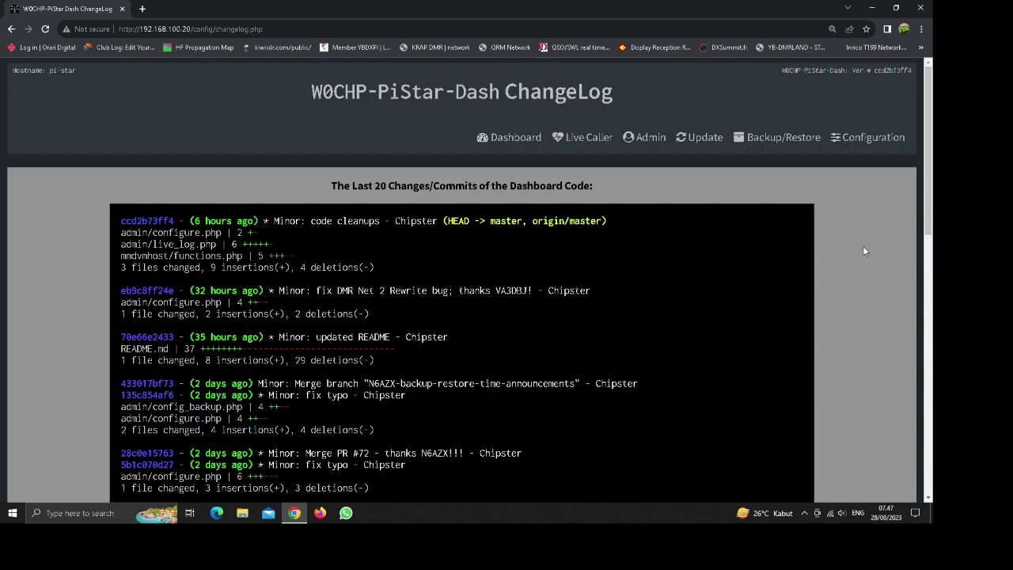
Step: Go back through the Configuration page to the Advanced Area and open the Config/Profile Manager to view its options
{"action": "left_click", "coordinate": [850, 141]}
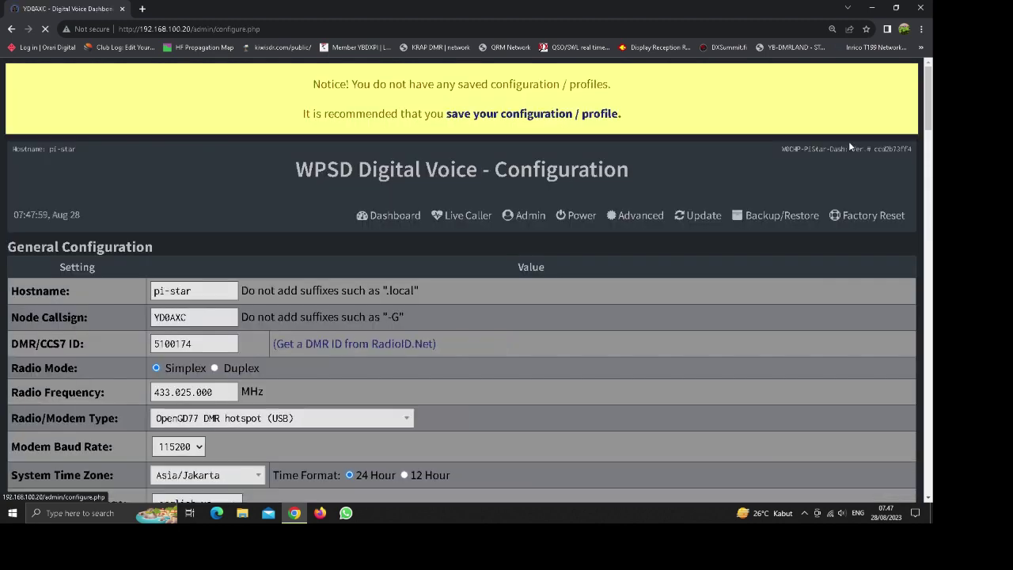
{"action": "left_click", "coordinate": [641, 224]}
{"action": "mouse_move", "coordinate": [324, 234]}
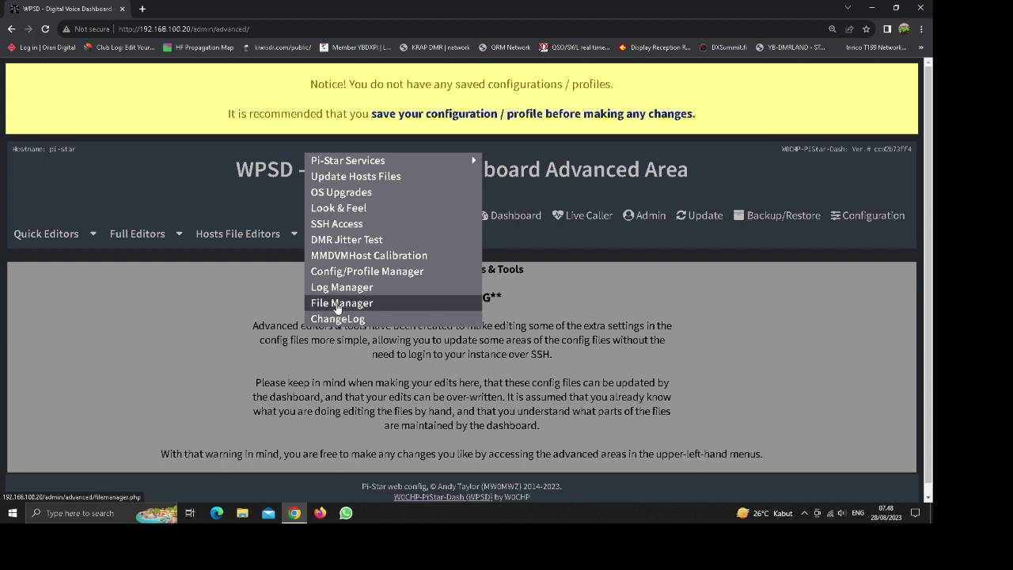
{"action": "left_click", "coordinate": [353, 271]}
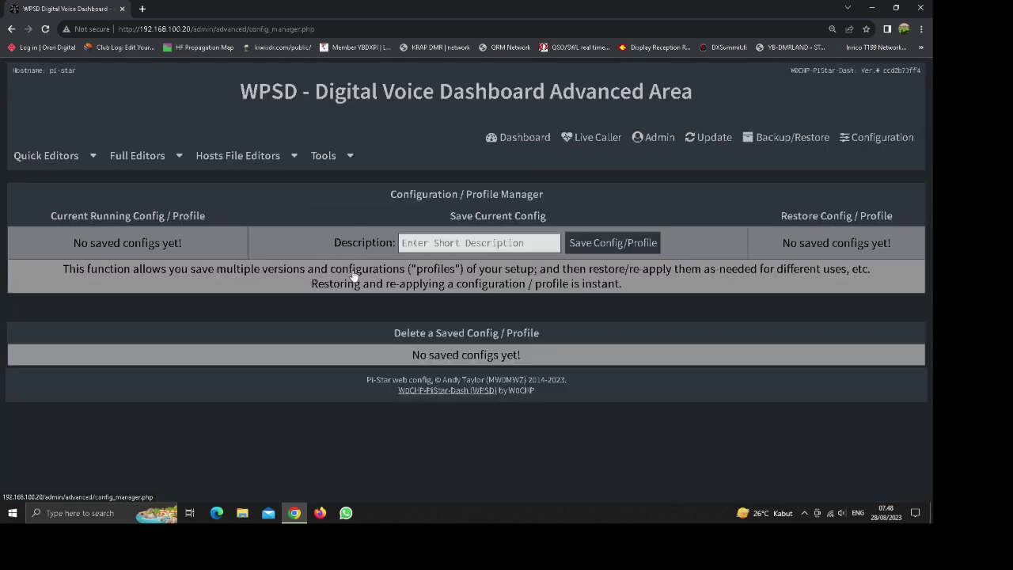
Step: Leave the Config/Profile Manager for the Configuration page, return to the Advanced Area and display its list of tools
{"action": "left_click", "coordinate": [867, 141]}
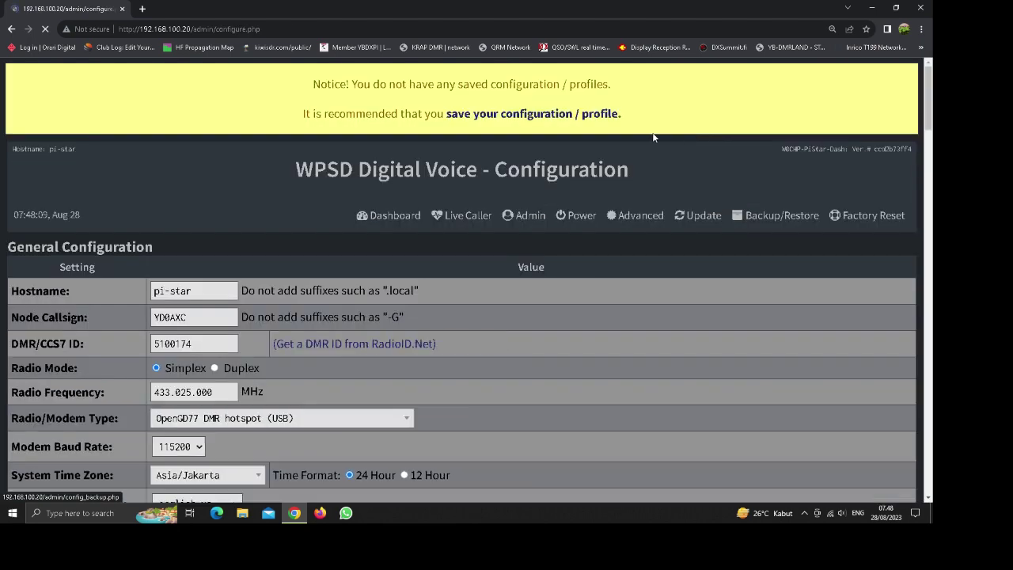
{"action": "left_click", "coordinate": [641, 222]}
{"action": "mouse_move", "coordinate": [321, 238]}
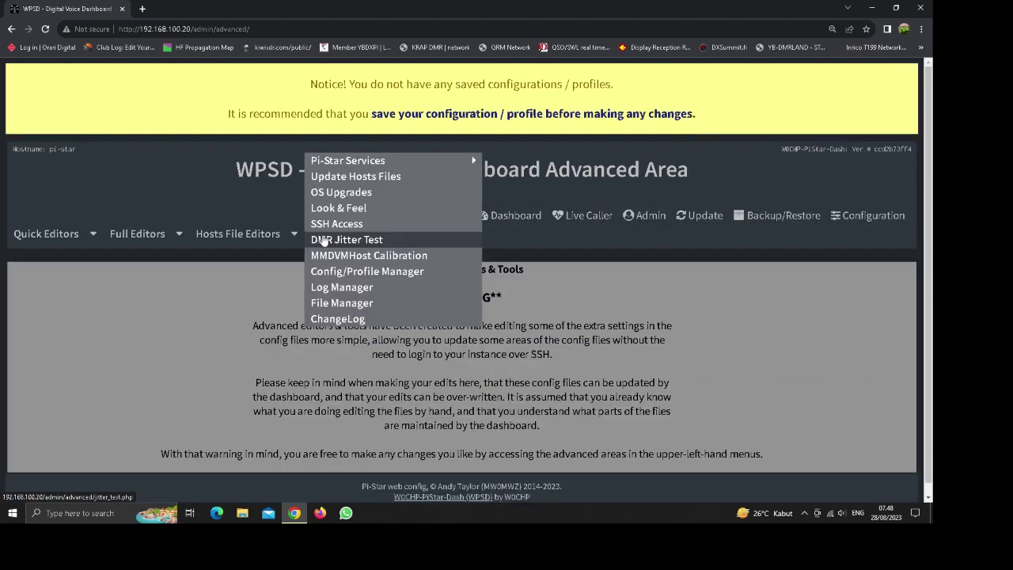